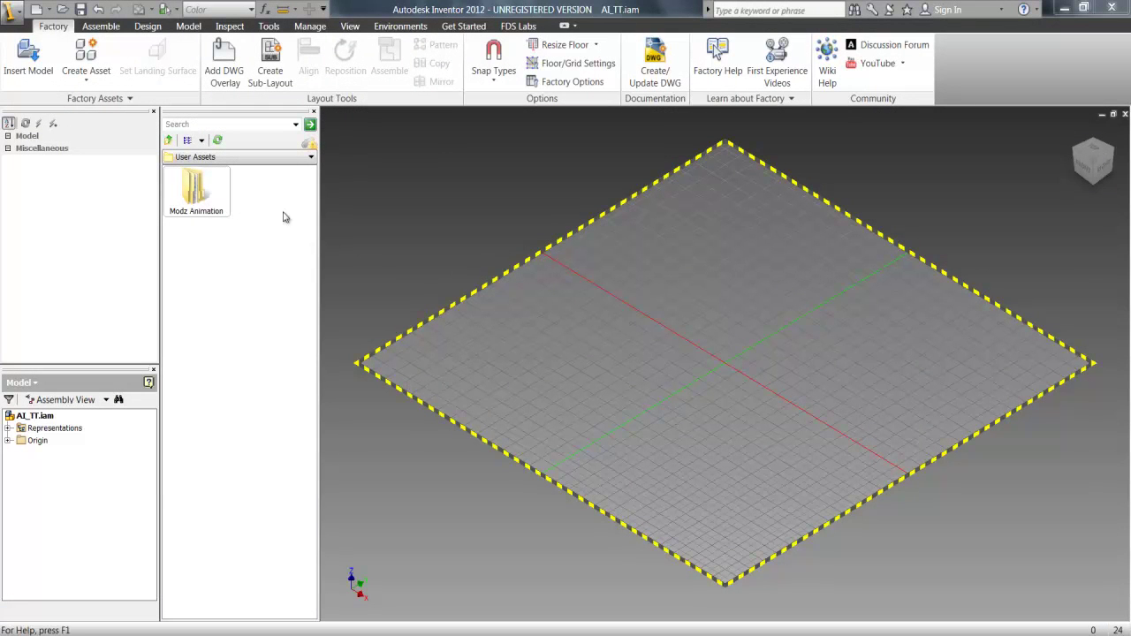
# - Turn the factory floor into a solid floor, adding Floor Objects to AI_TT.iam
pyautogui.click(101, 99)
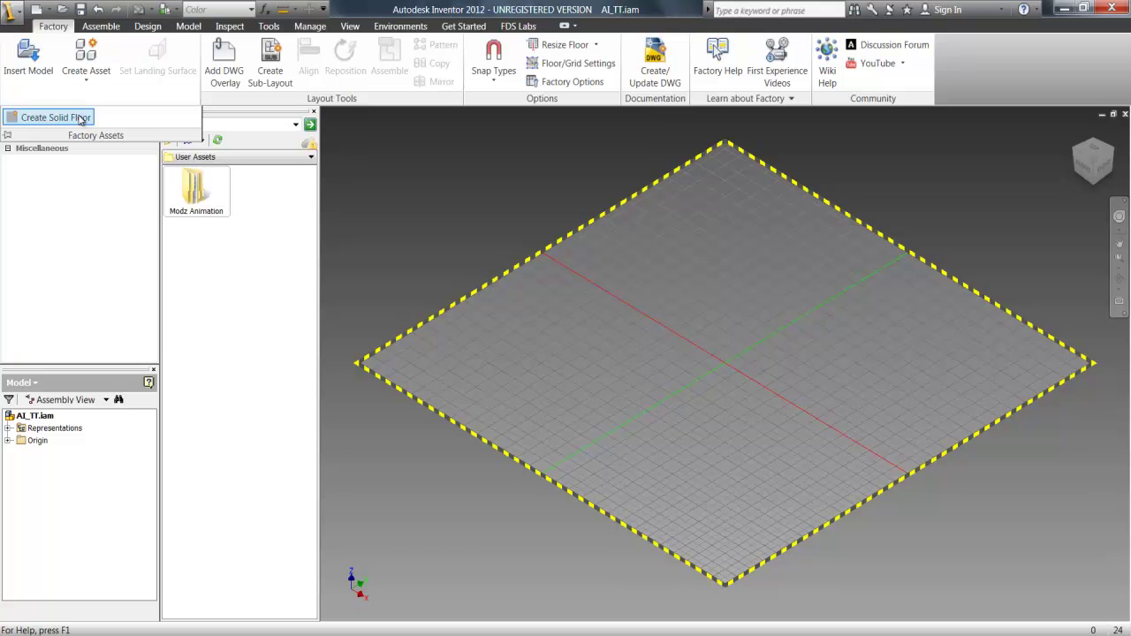
pyautogui.click(84, 117)
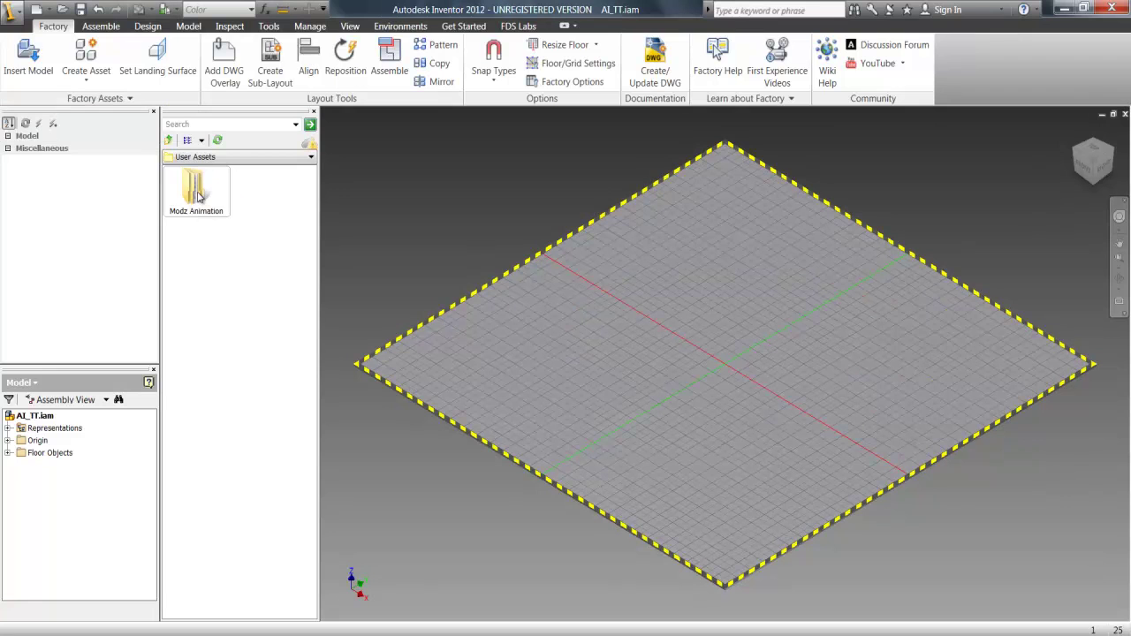
# - Place a Straight Belt Conveyor from Modz Animation > Conveyors > Belt near the floor centre at 0°
pyautogui.doubleClick(198, 194)
pyautogui.doubleClick(196, 330)
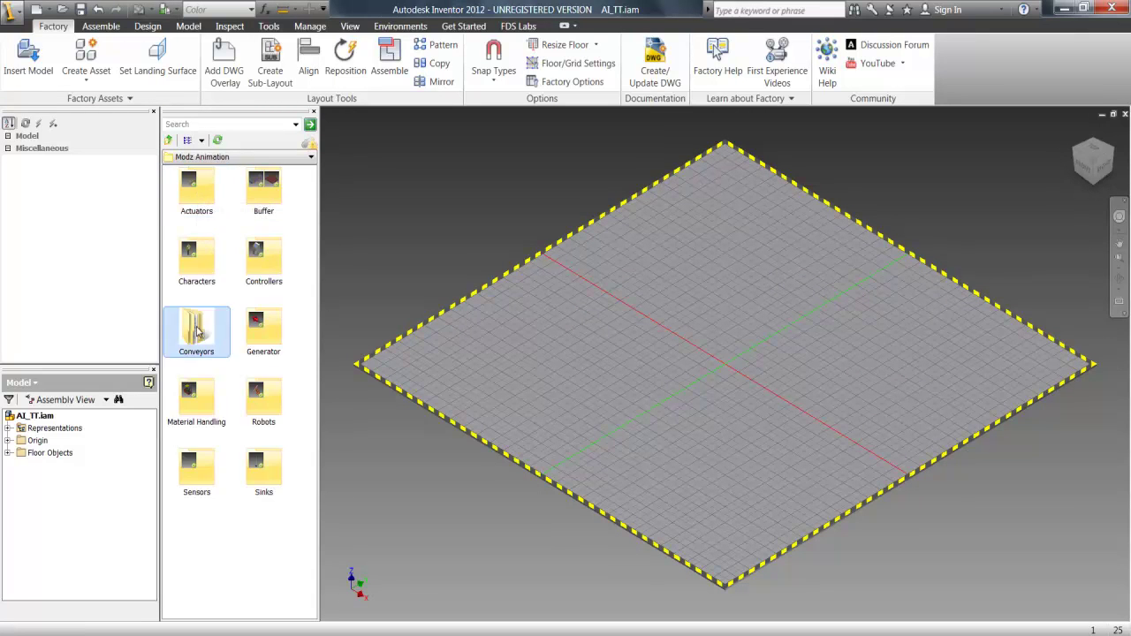
pyautogui.doubleClick(210, 215)
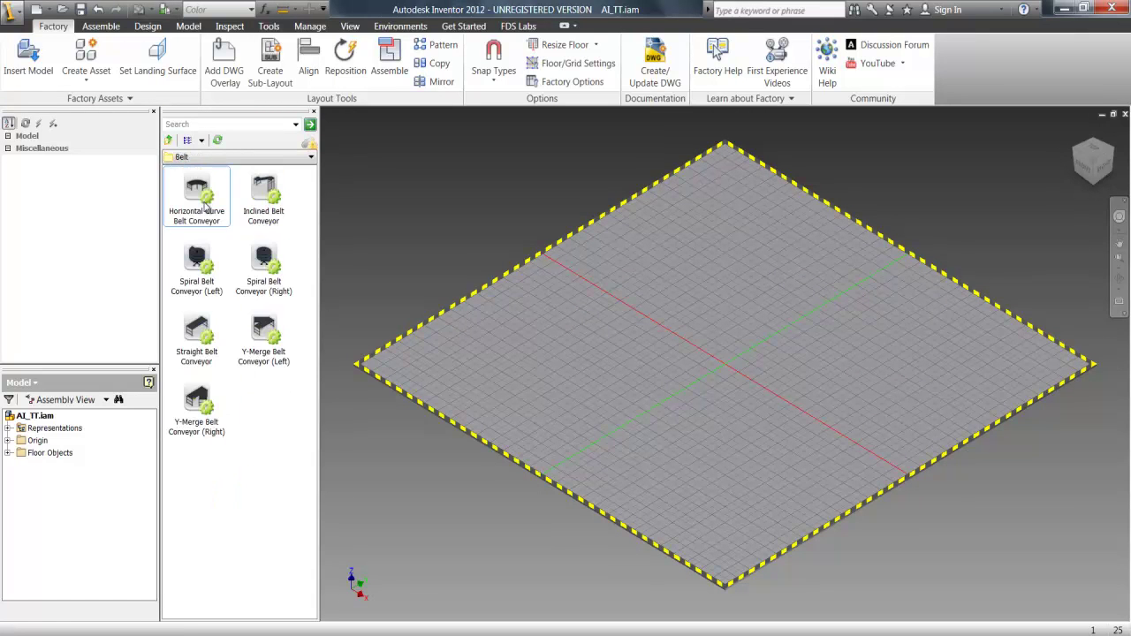
pyautogui.click(213, 332)
pyautogui.click(667, 369)
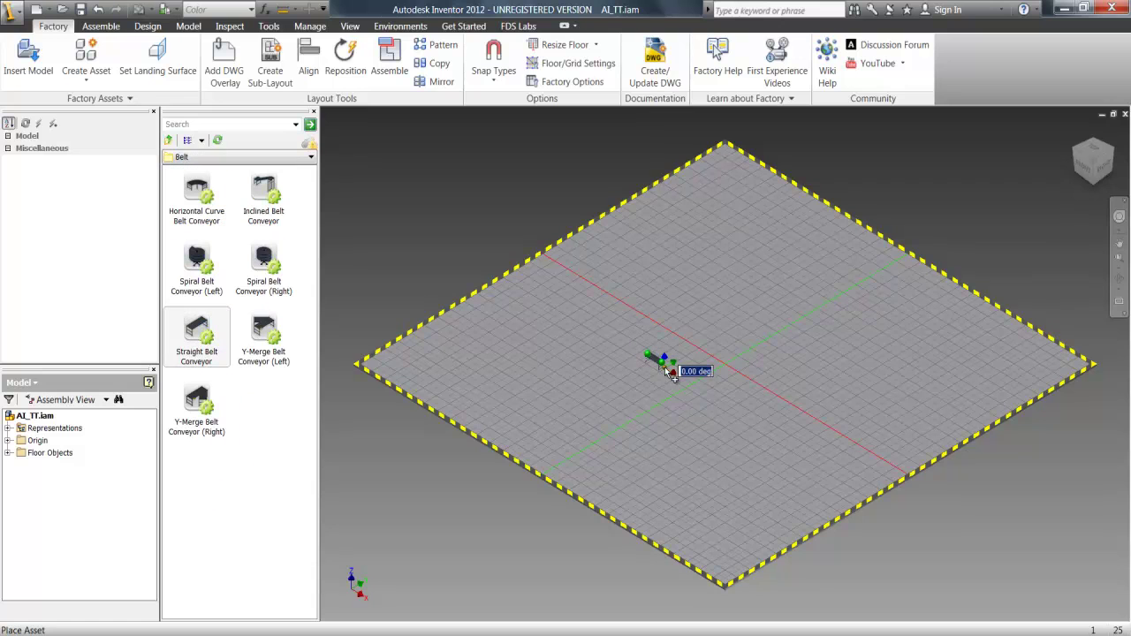
pyautogui.press('Return')
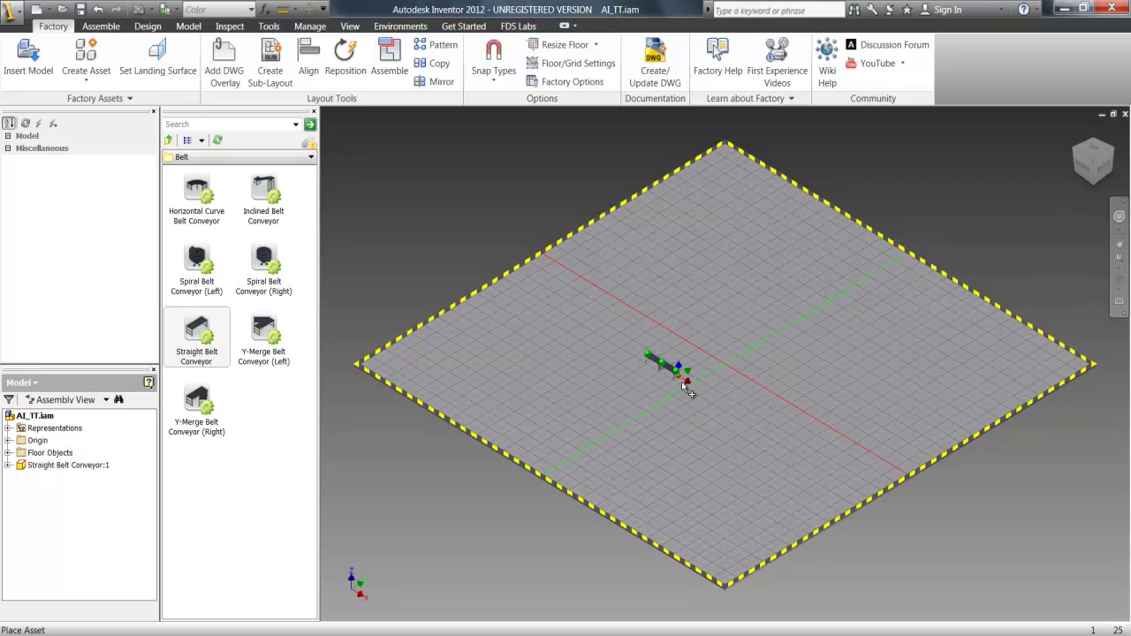
pyautogui.press('Escape')
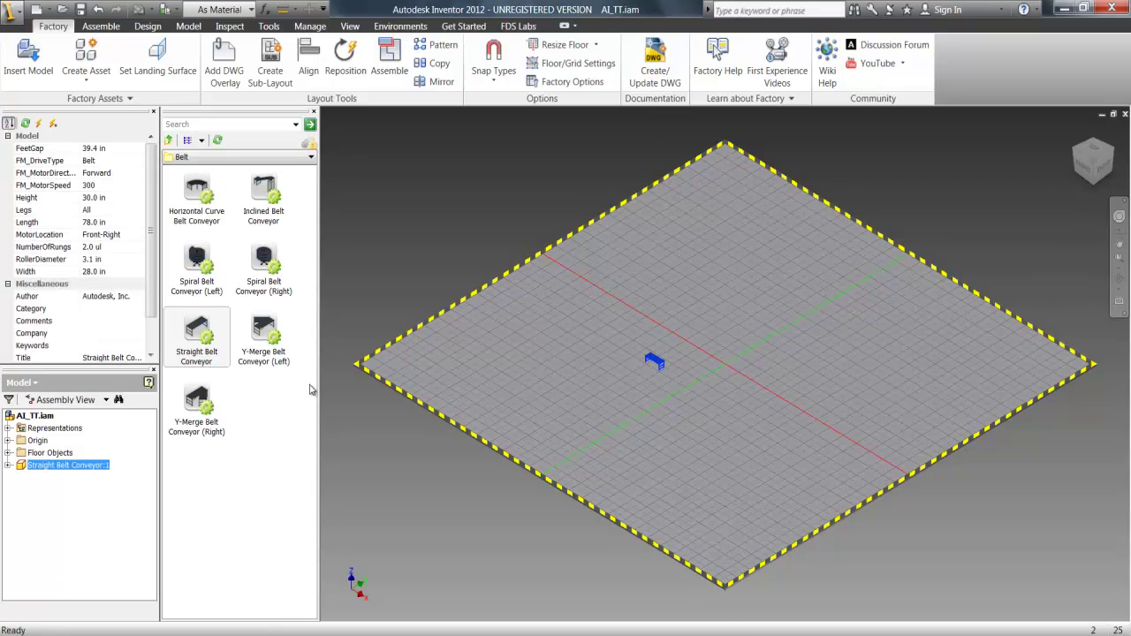
# - Attach a Y-Merge Belt Conveyor (Left) to the straight conveyor's end
pyautogui.click(267, 332)
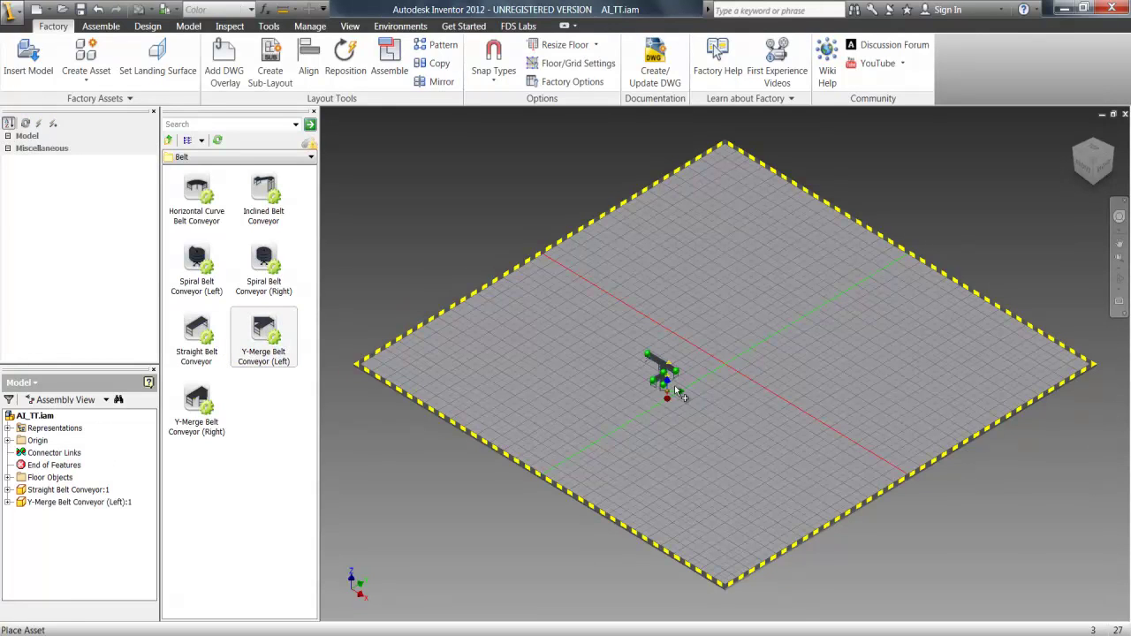
pyautogui.click(674, 385)
pyautogui.press('Escape')
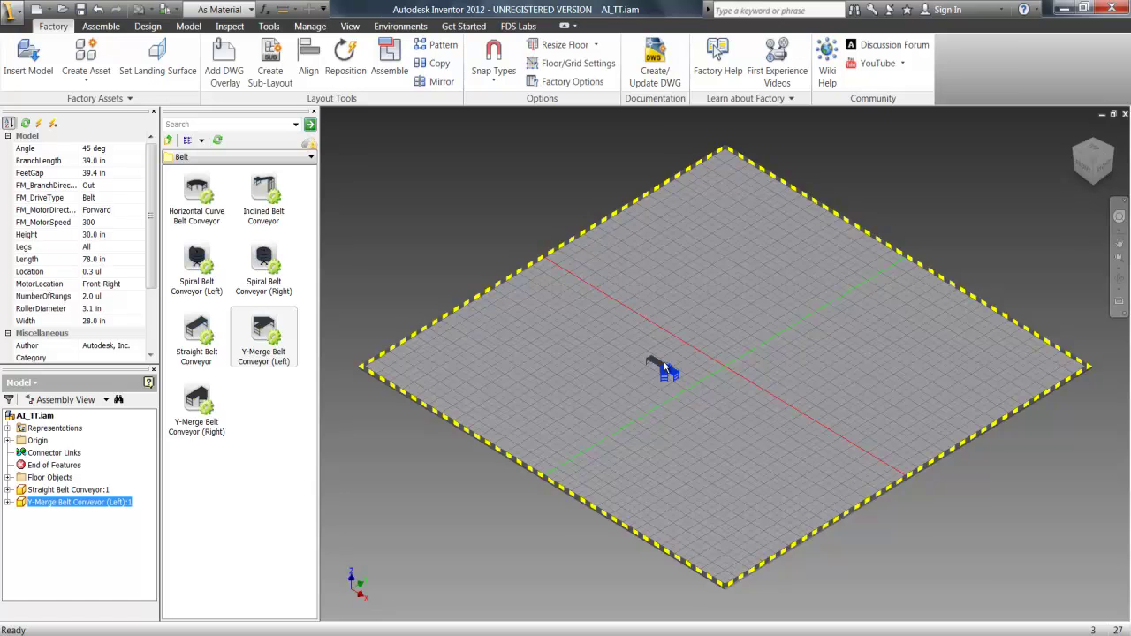
pyautogui.scroll(5, 663, 365)
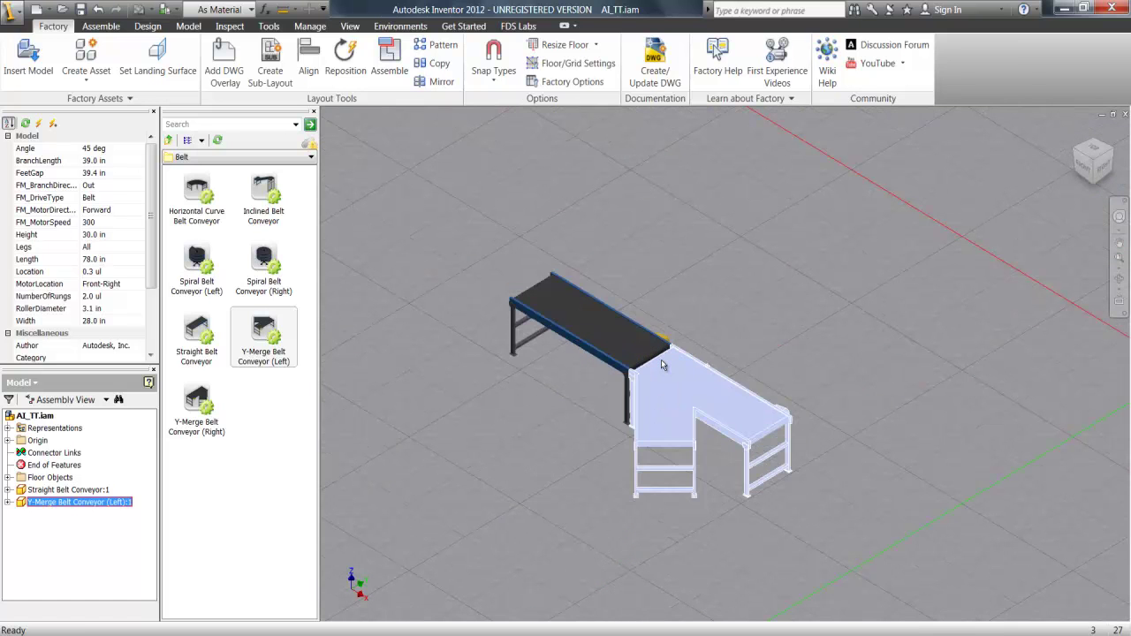
# - Place a Directed Generator at the straight conveyor's start with FM_SOURCES set to Red,Green
pyautogui.click(168, 142)
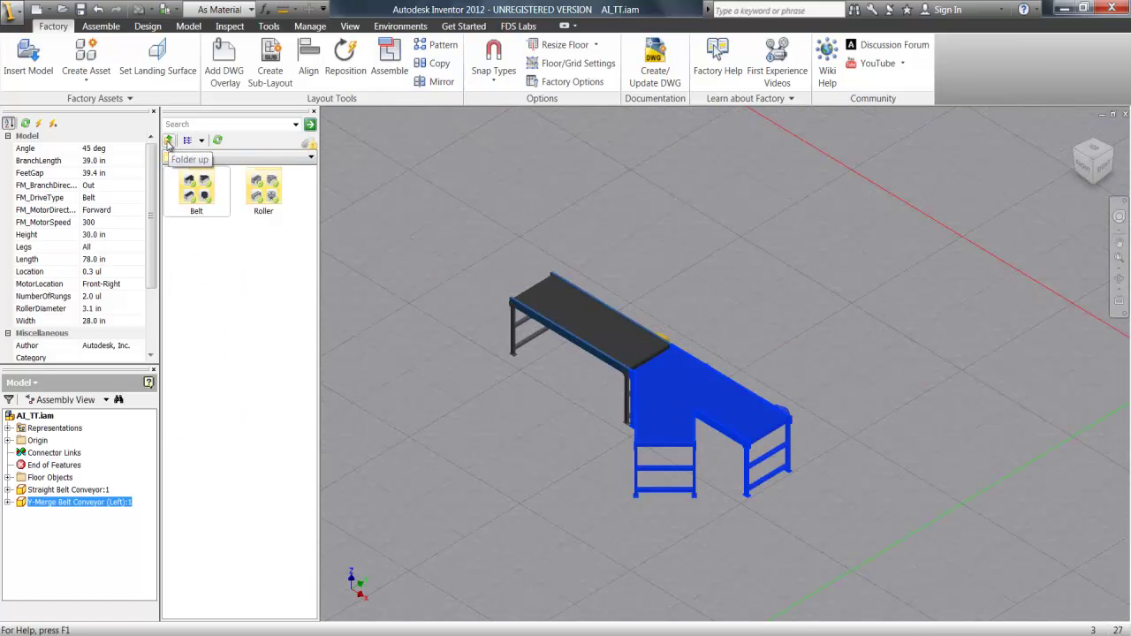
pyautogui.click(168, 142)
pyautogui.doubleClick(263, 327)
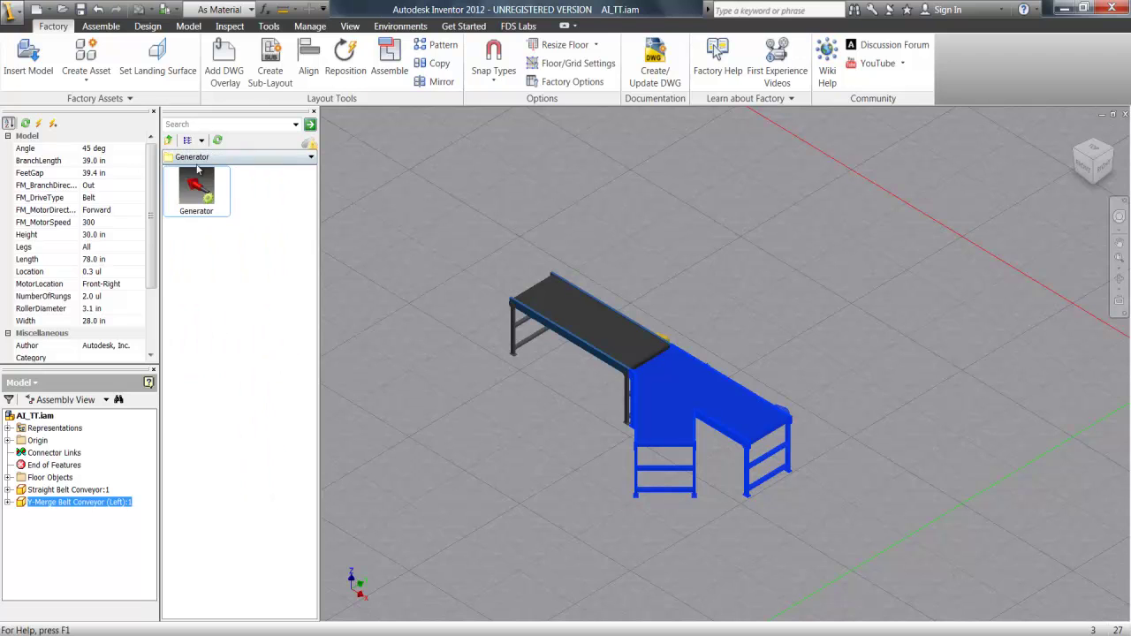
pyautogui.moveTo(198, 177); pyautogui.dragTo(528, 291)
pyautogui.press('Escape')
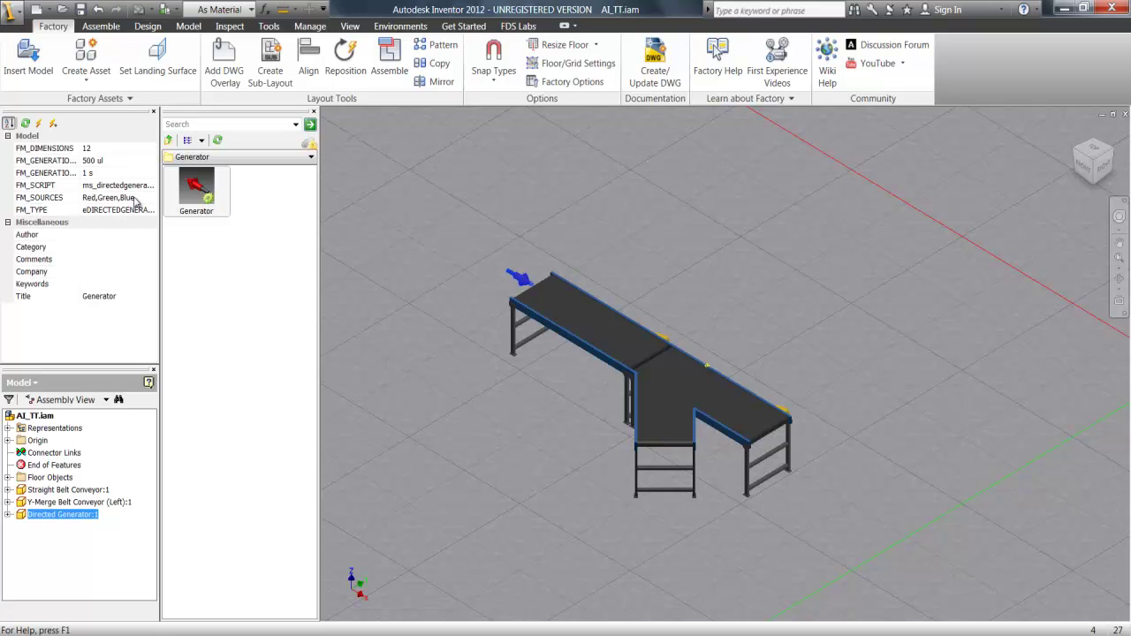
pyautogui.click(137, 198)
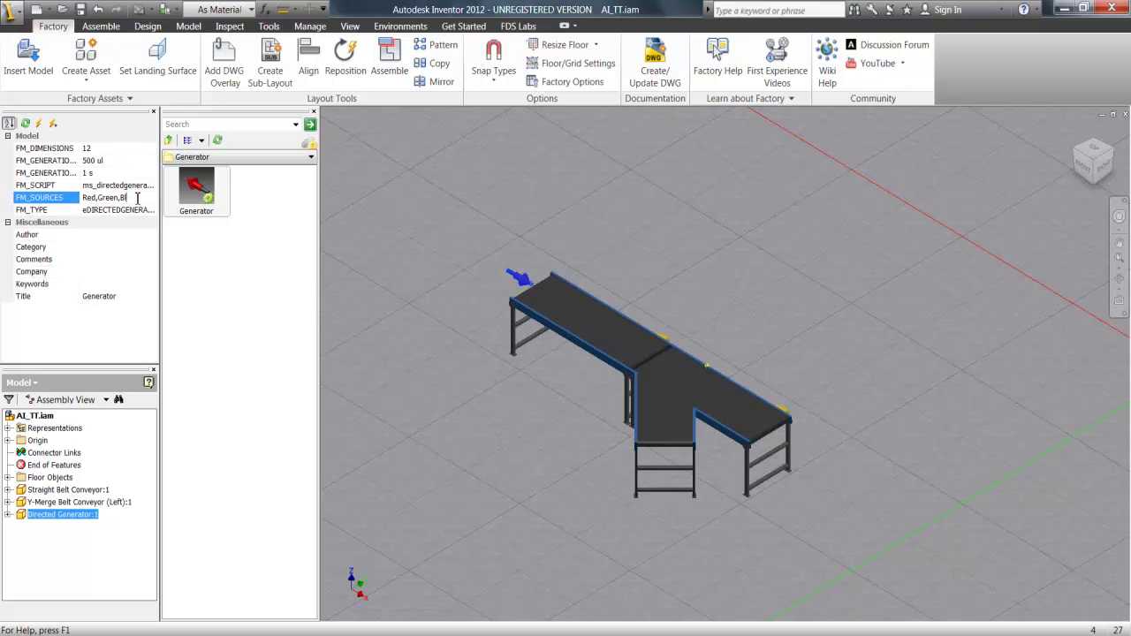
pyautogui.press('Return')
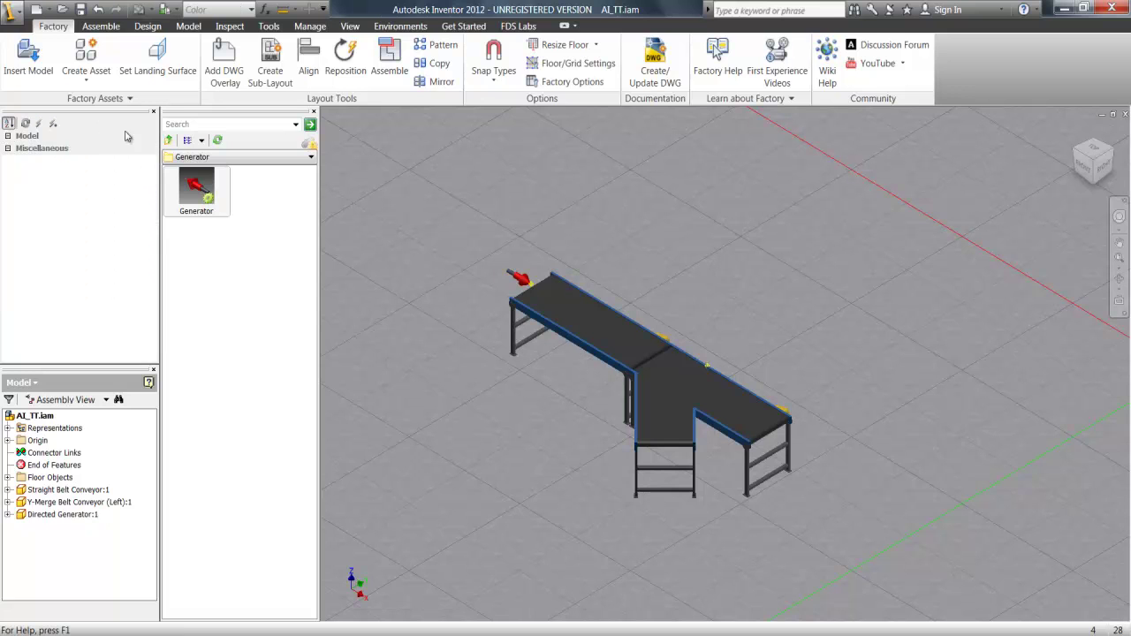
# - Drag a Teleporter from the Modz Animation Sinks assets into the scene
pyautogui.click(167, 140)
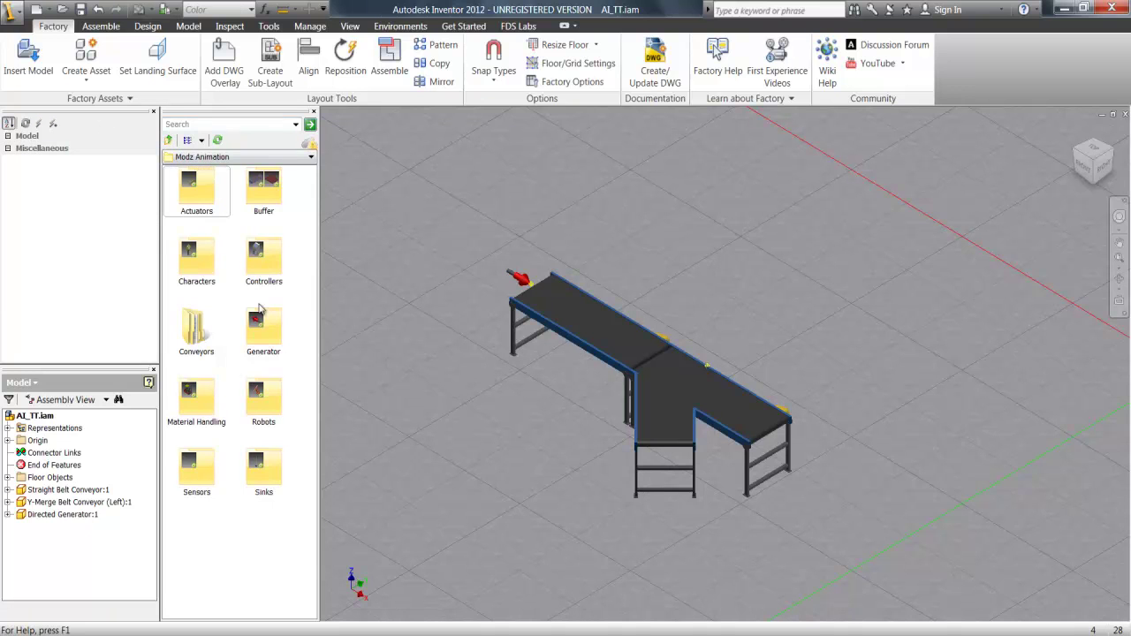
pyautogui.doubleClick(263, 458)
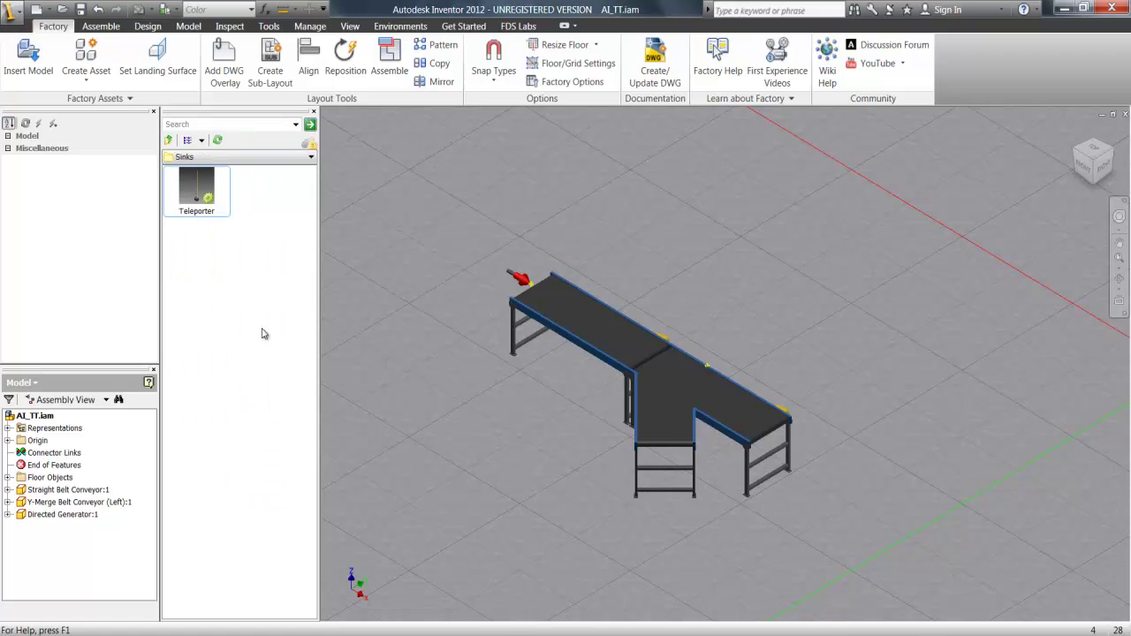
pyautogui.moveTo(213, 206); pyautogui.dragTo(428, 278)
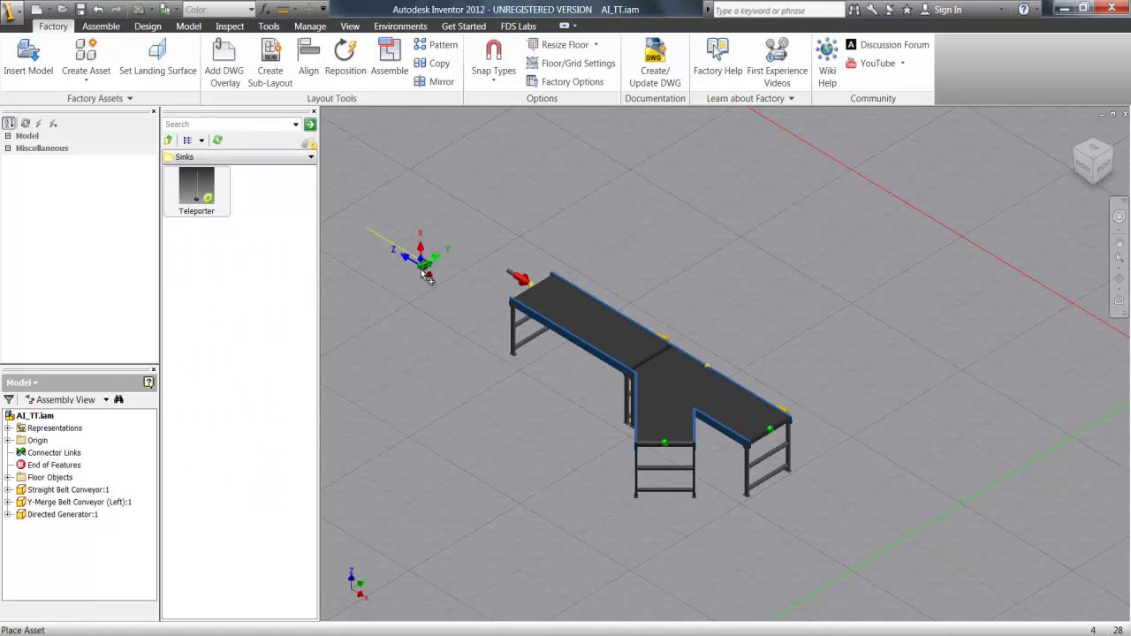
# - Place Teleporter:1 on the end rail of the Y-merge conveyor's main run
pyautogui.click(476, 81)
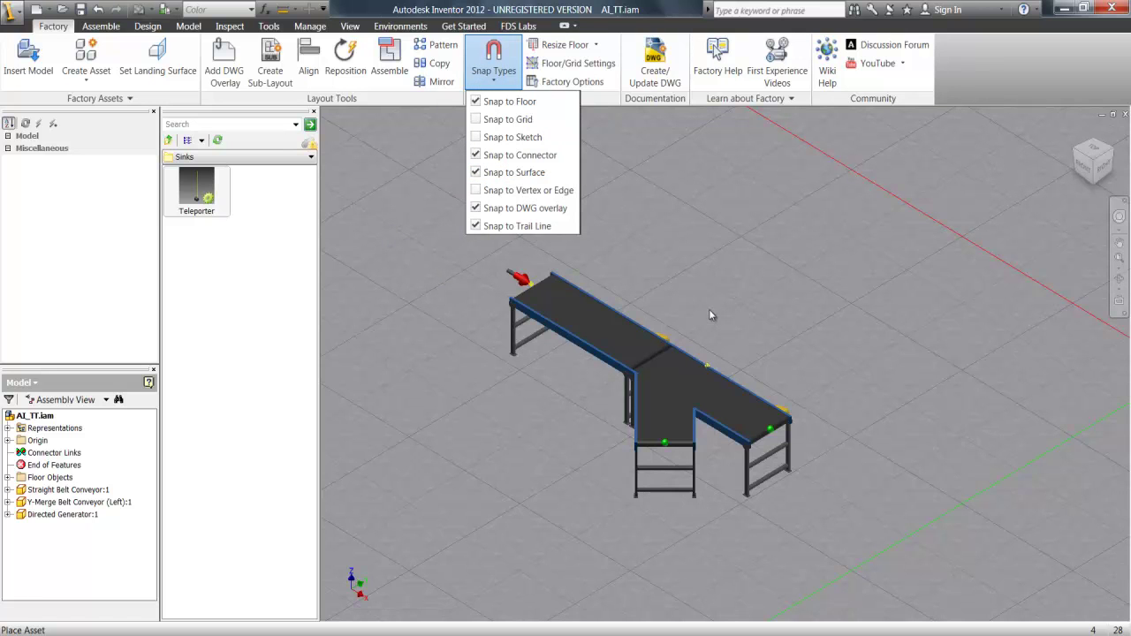
pyautogui.click(481, 69)
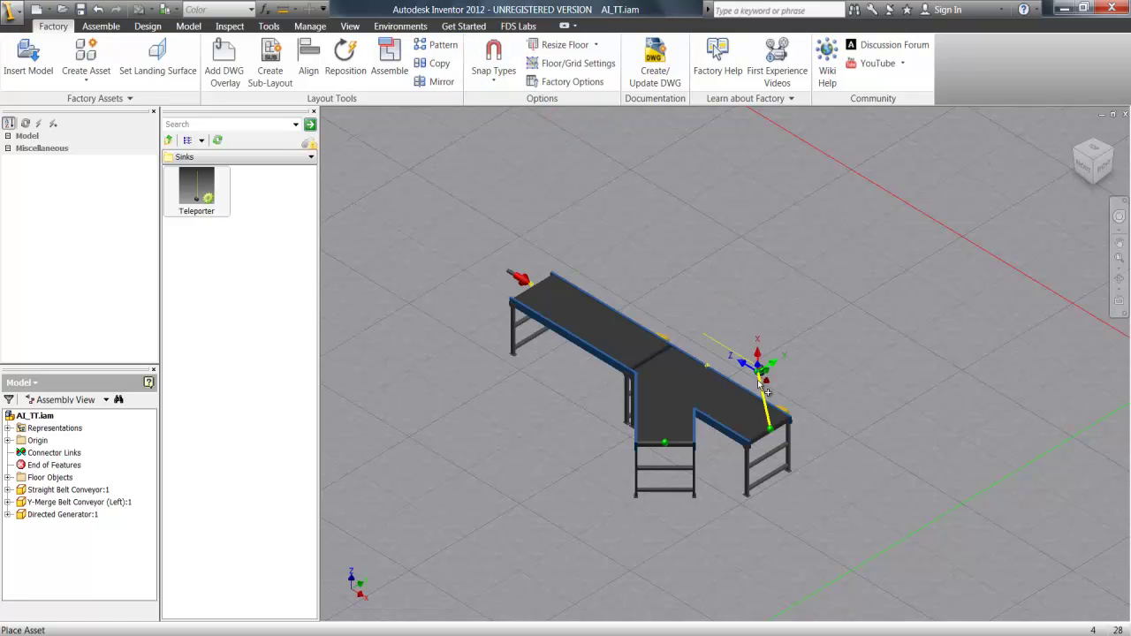
pyautogui.scroll(6, 748, 477)
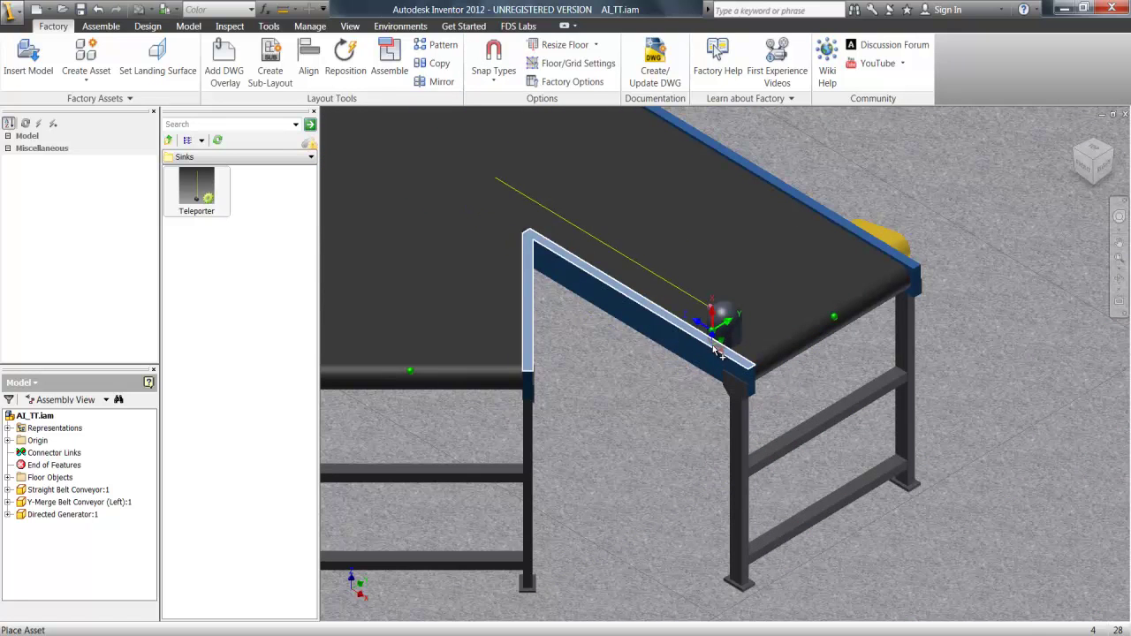
pyautogui.click(718, 351)
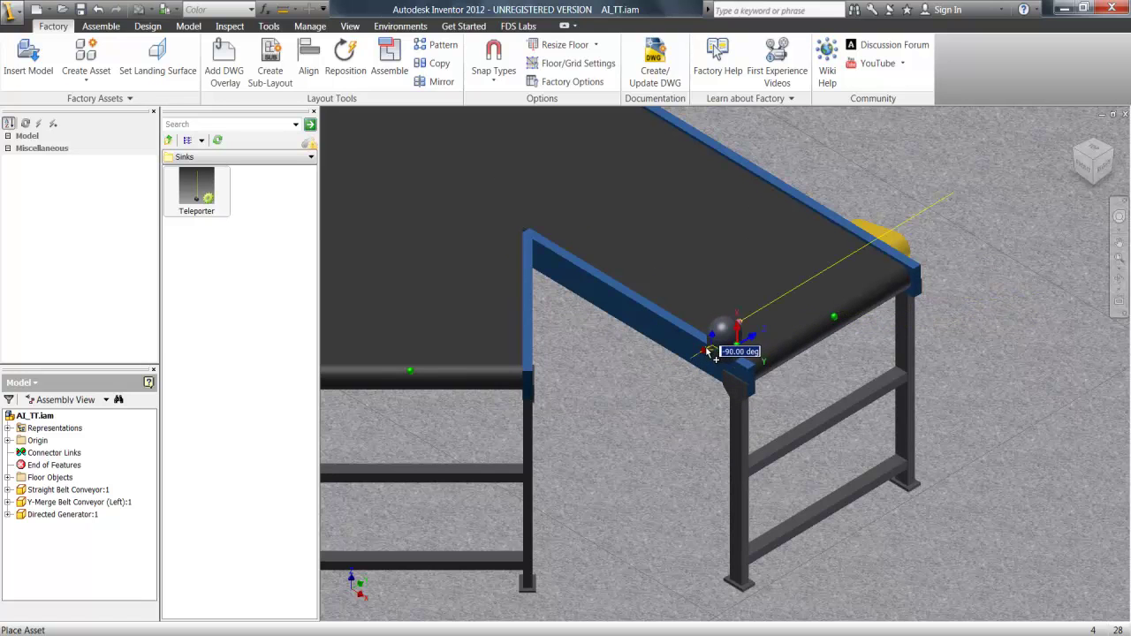
pyautogui.click(709, 352)
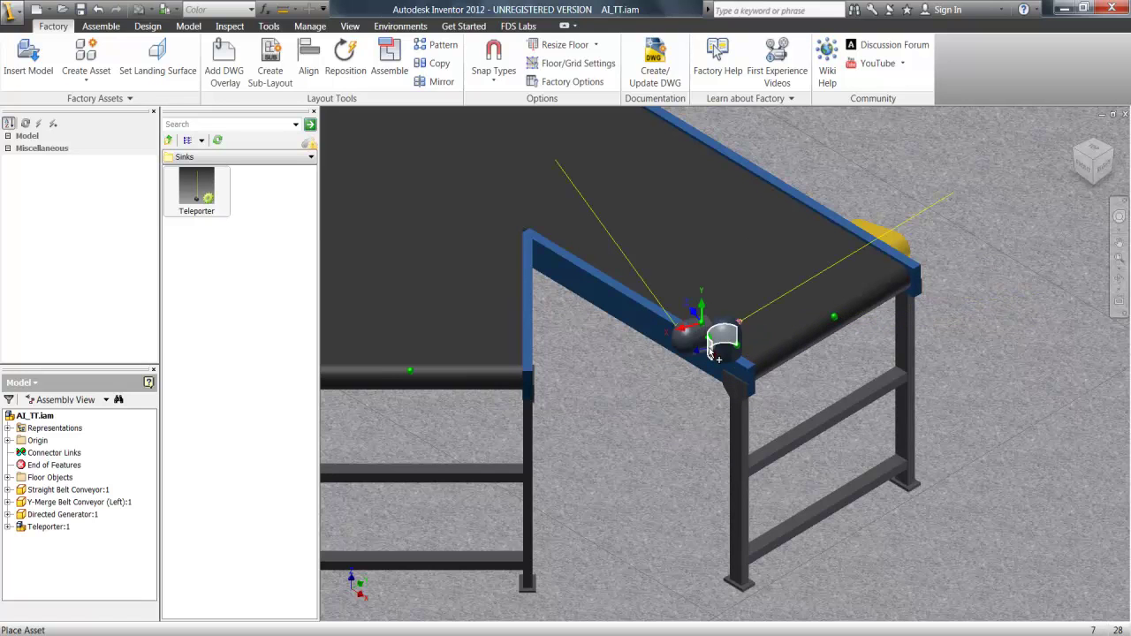
# - Place Teleporter:2 at the Y-merge branch's end with 90° rotation
pyautogui.press('F6')
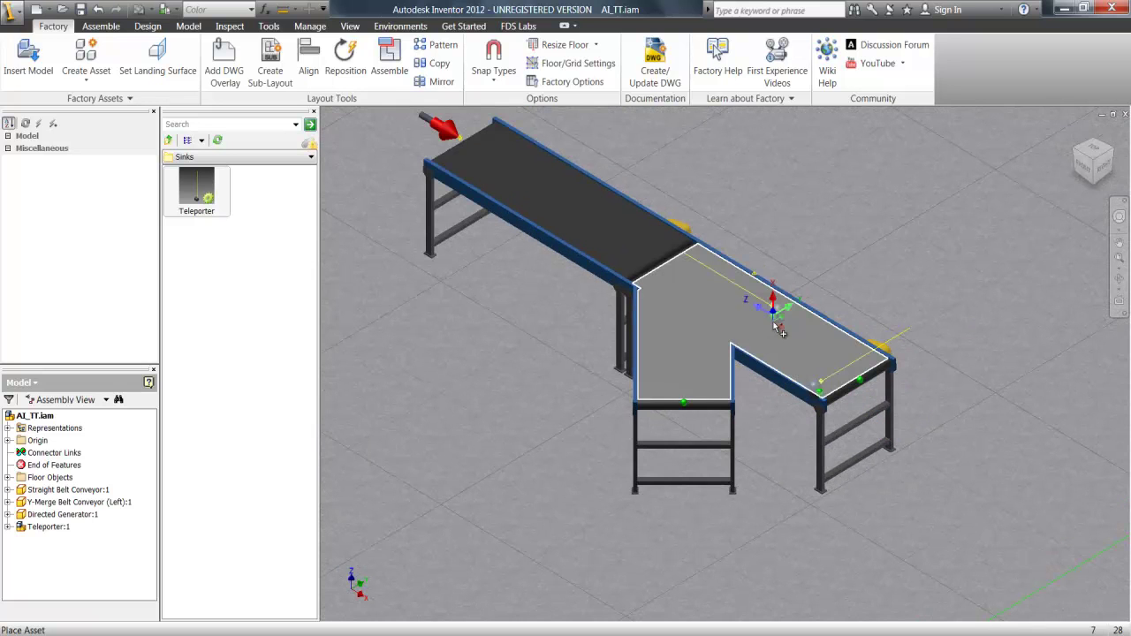
pyautogui.click(780, 328)
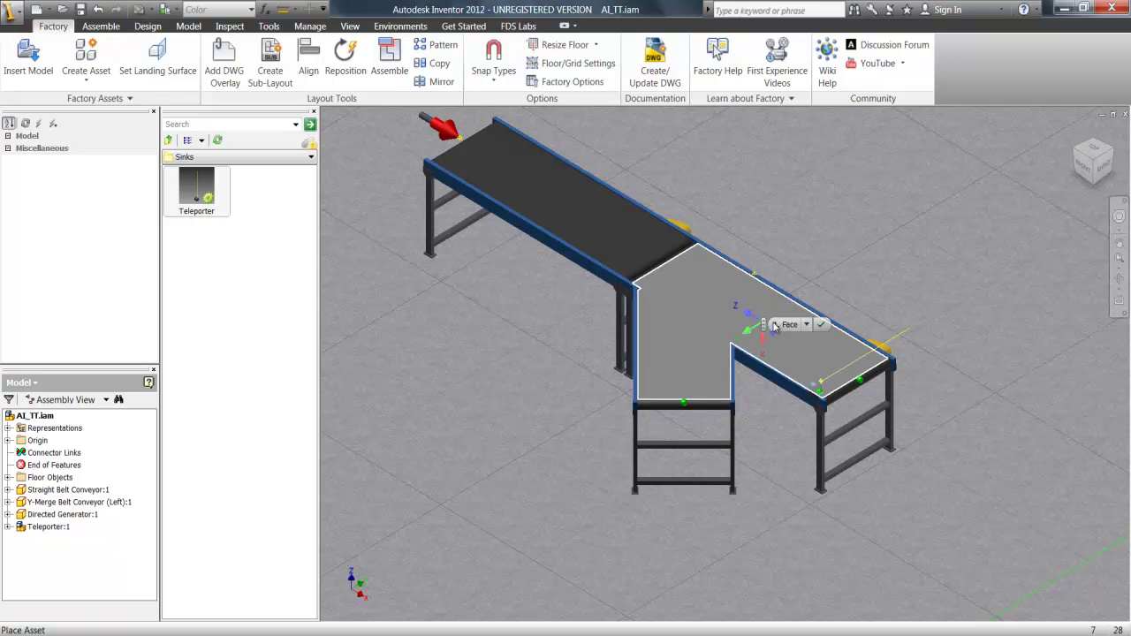
pyautogui.scroll(5, 649, 380)
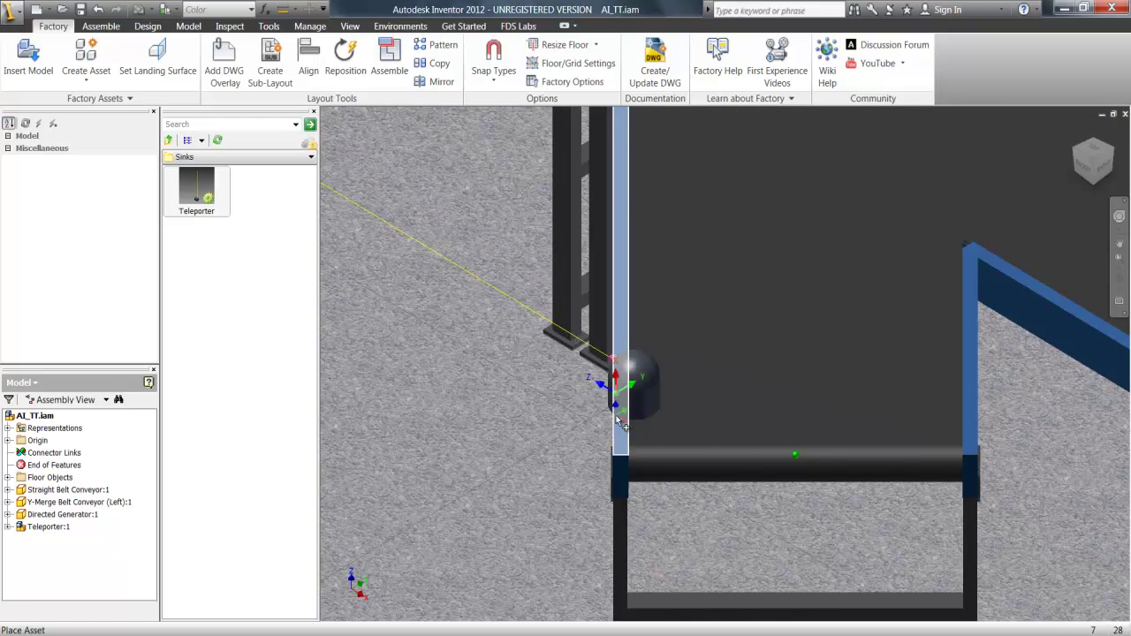
pyautogui.click(614, 420)
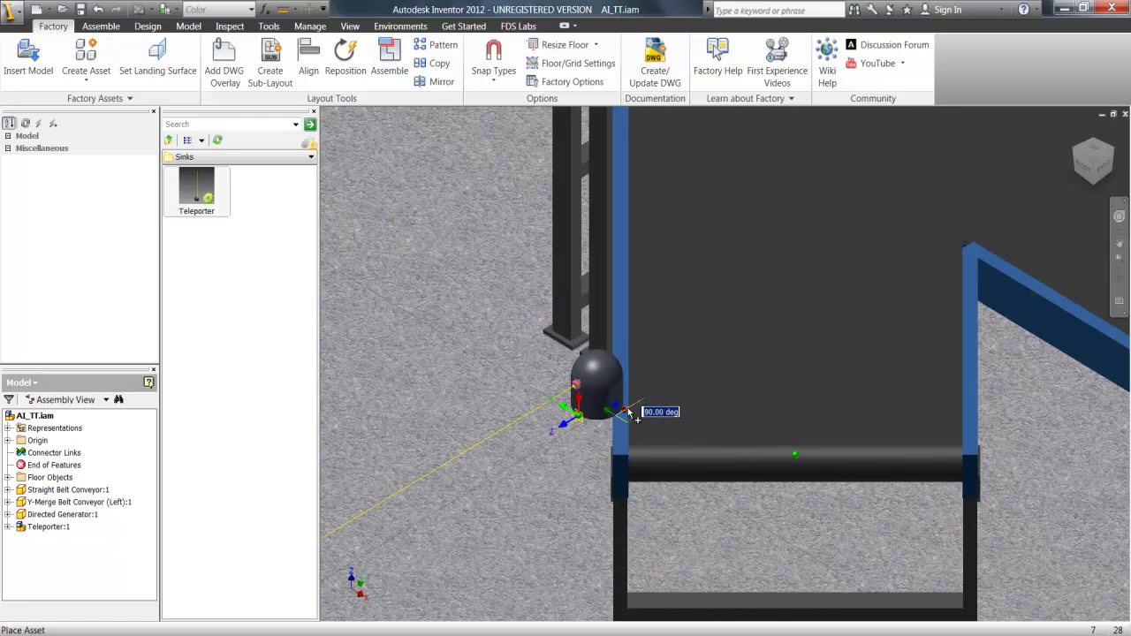
pyautogui.click(573, 420)
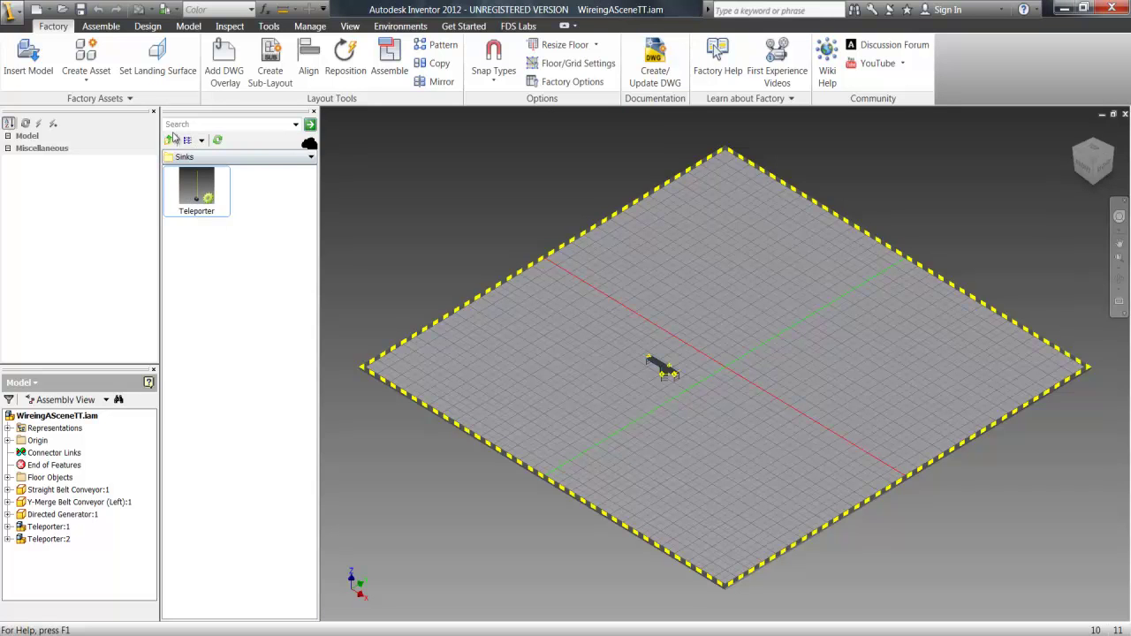
# - Bring a Smart Pusher from the Actuators assets into the scene
pyautogui.click(168, 140)
pyautogui.doubleClick(192, 202)
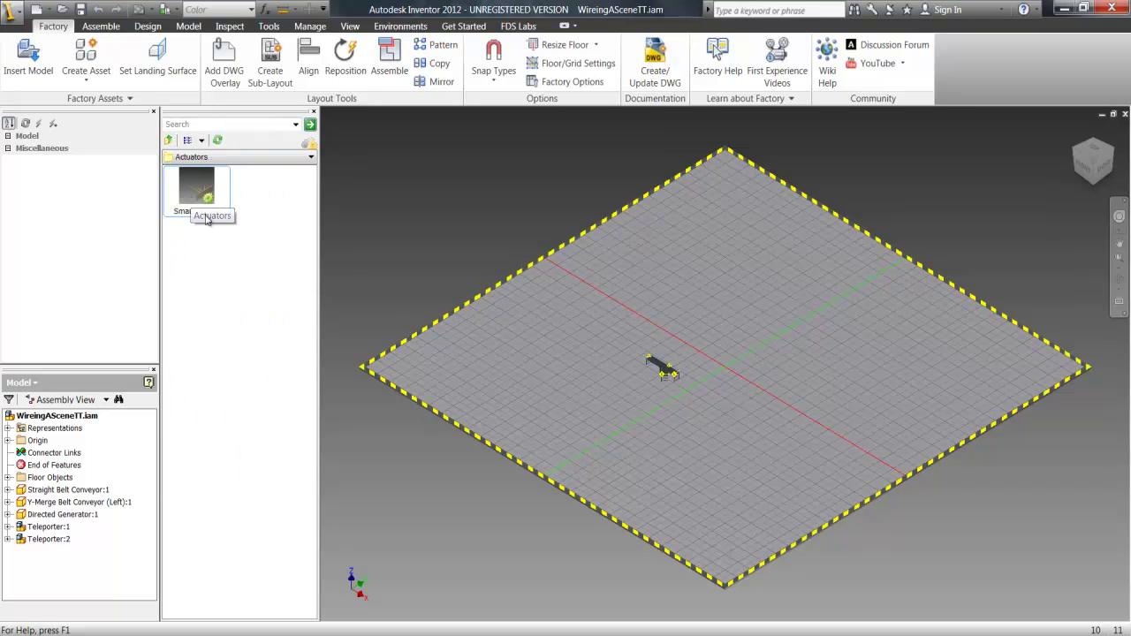
pyautogui.moveTo(205, 201); pyautogui.dragTo(617, 370)
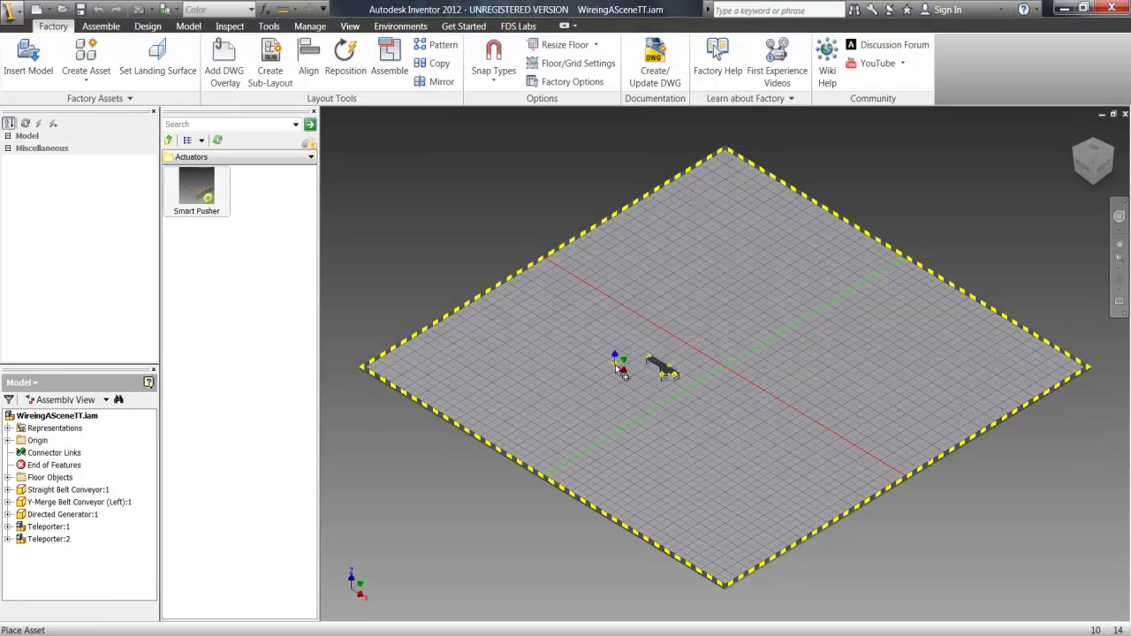
pyautogui.scroll(-5, 662, 369)
pyautogui.scroll(10, 663, 362)
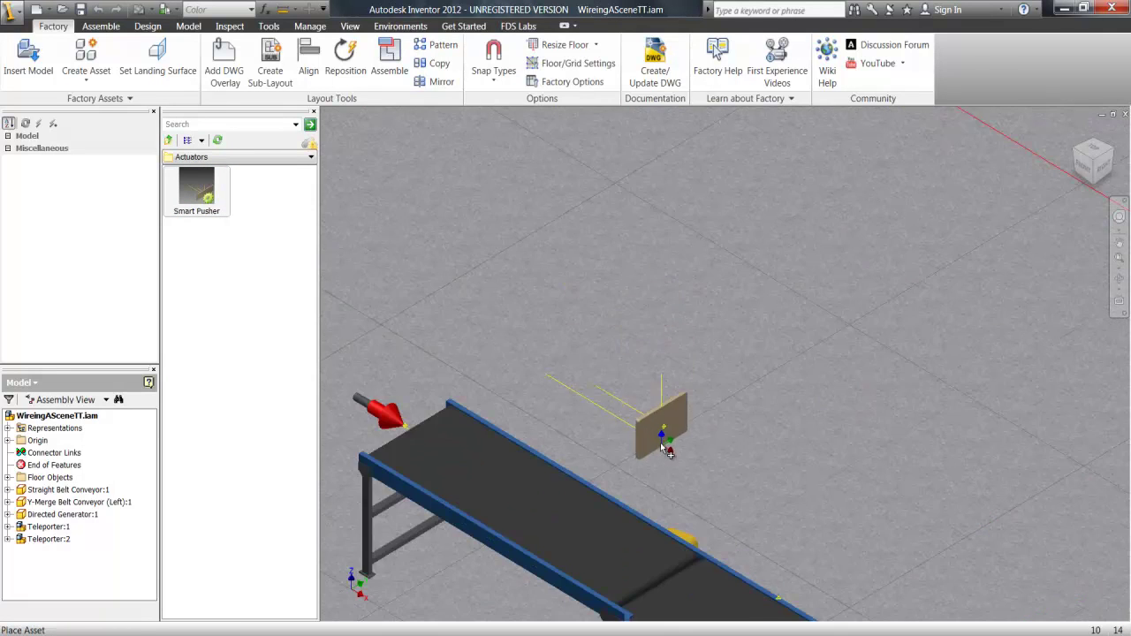
pyautogui.scroll(-4, 662, 449)
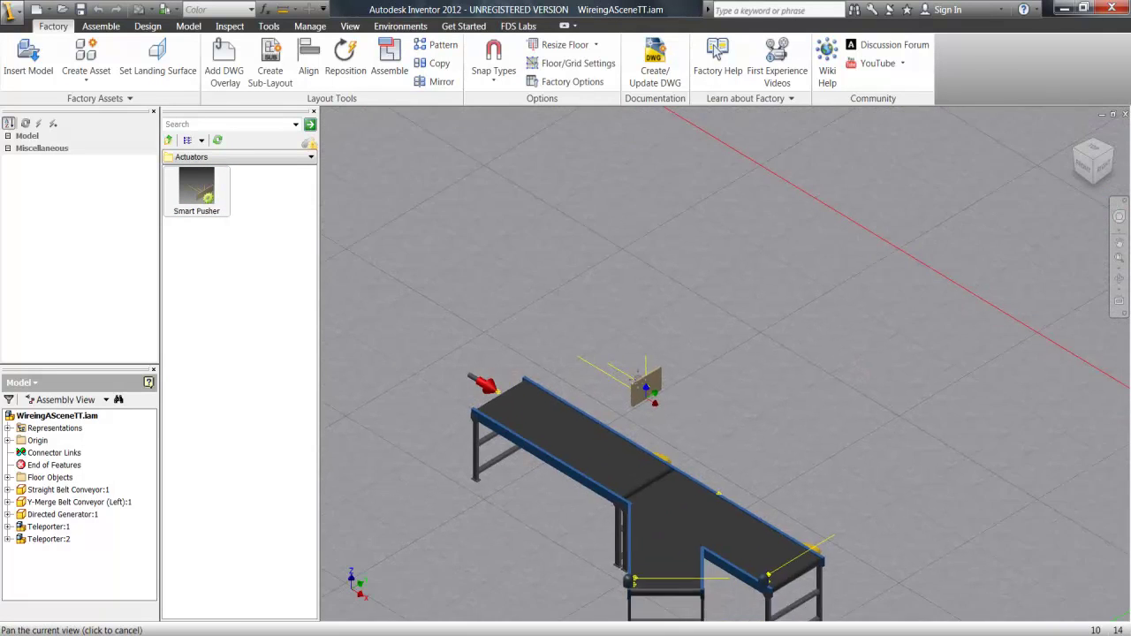
# - Enable Snap to Vertex or Edge and set the Smart Pusher on the merge conveyor's side edge
pyautogui.click(506, 85)
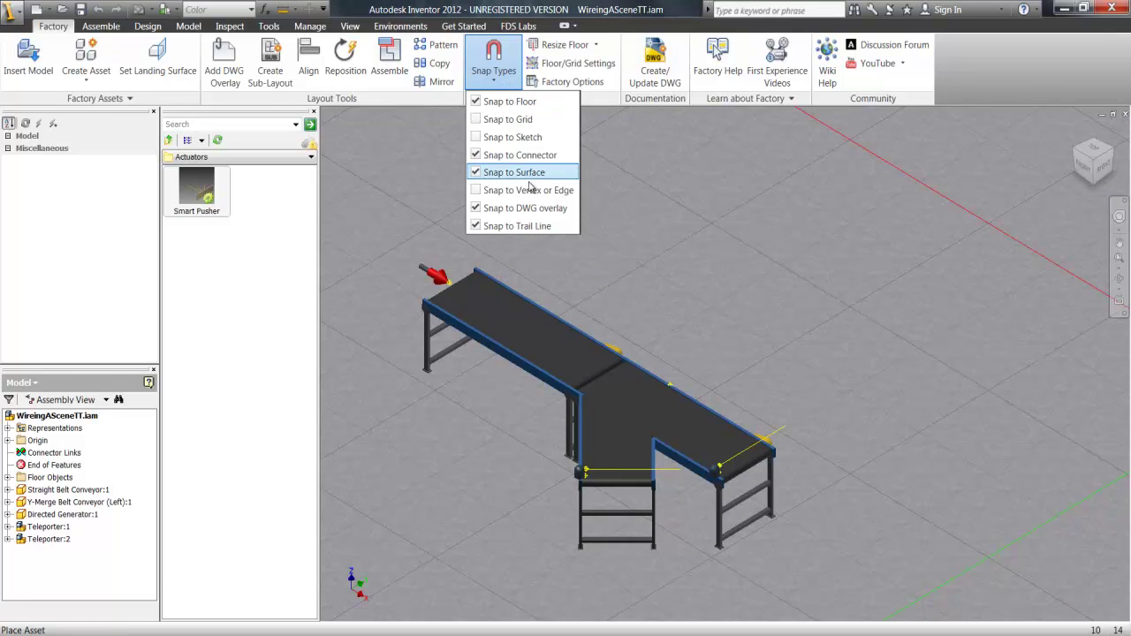
pyautogui.click(529, 193)
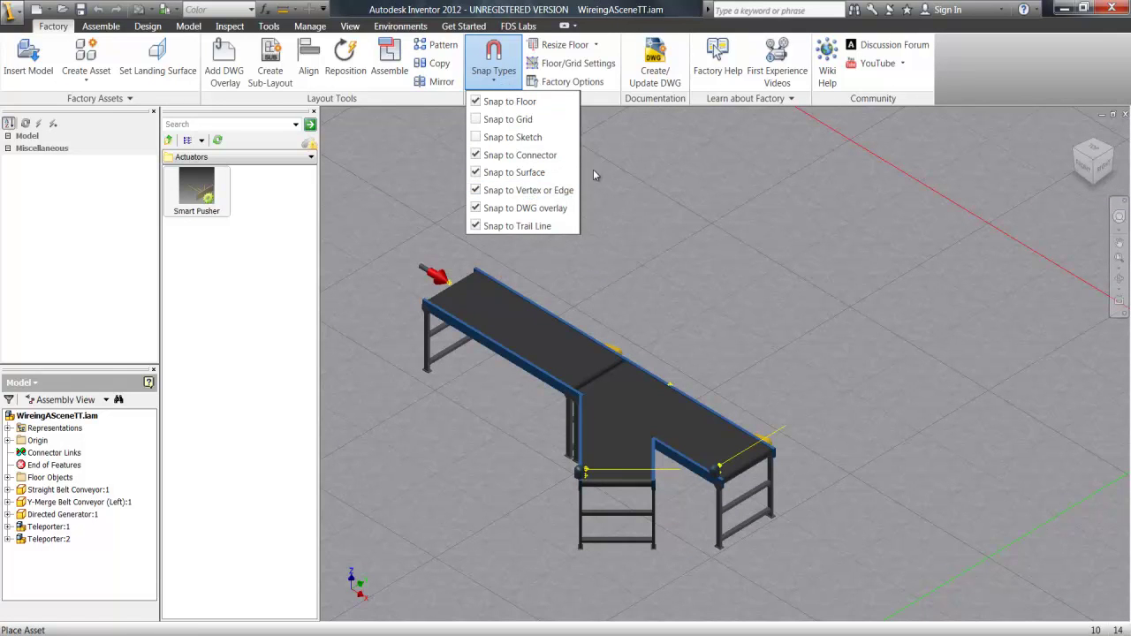
pyautogui.click(506, 70)
pyautogui.scroll(3, 689, 328)
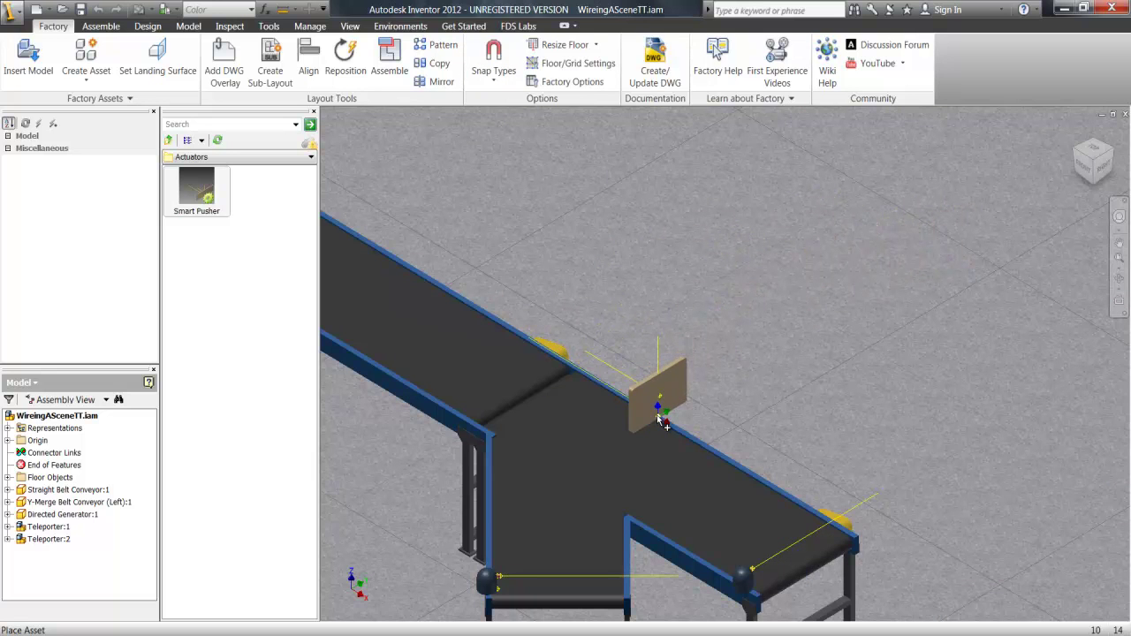
pyautogui.click(660, 421)
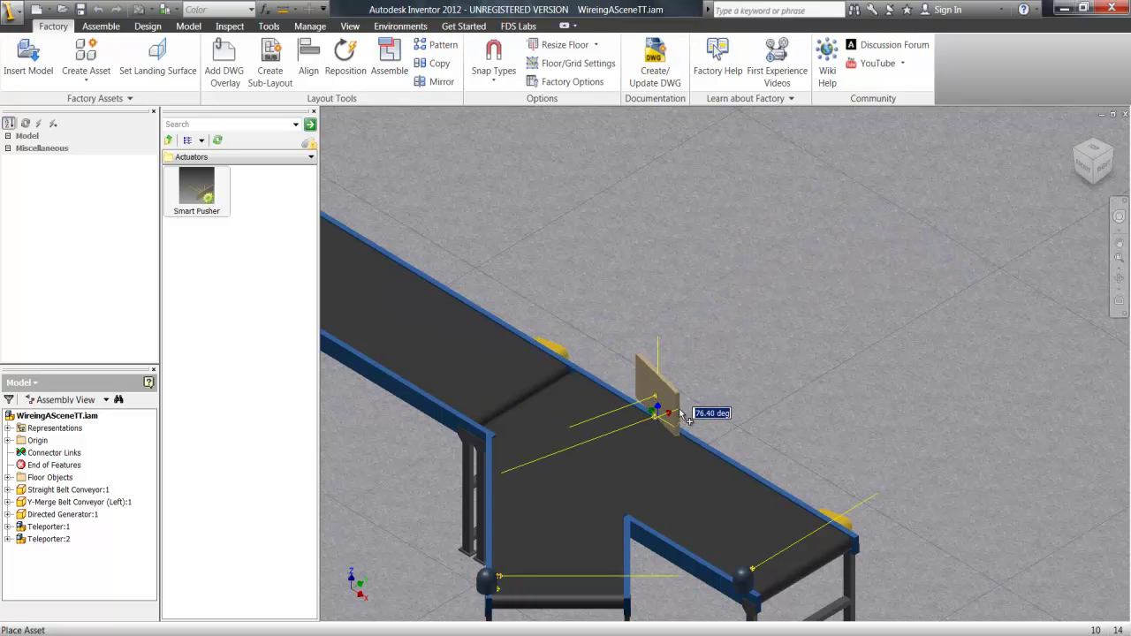
pyautogui.click(702, 399)
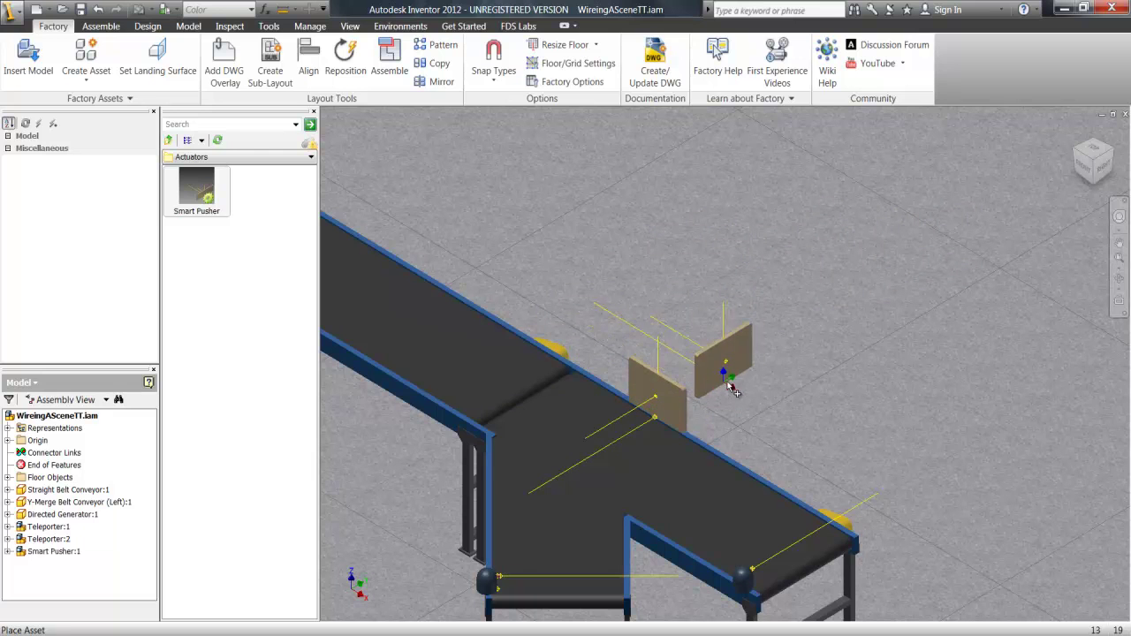
# - Cut Smart Pusher:1's FM_PUSH_SOURCE from Red,Green,Blue down to Red
pyautogui.press('Escape')
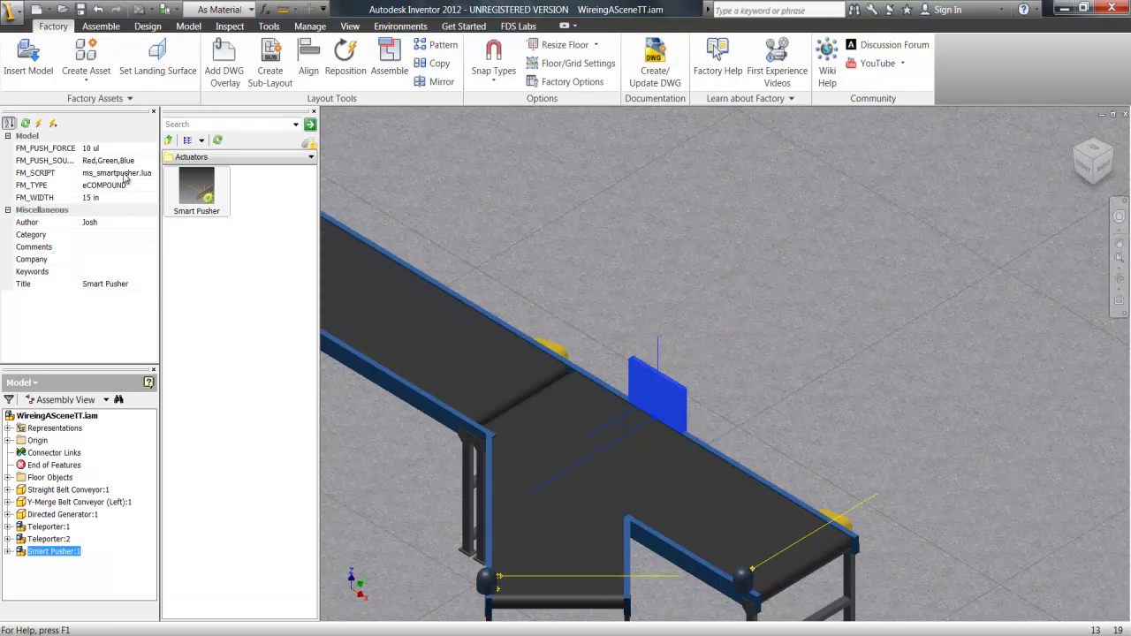
pyautogui.click(116, 162)
pyautogui.moveTo(130, 163); pyautogui.dragTo(101, 164)
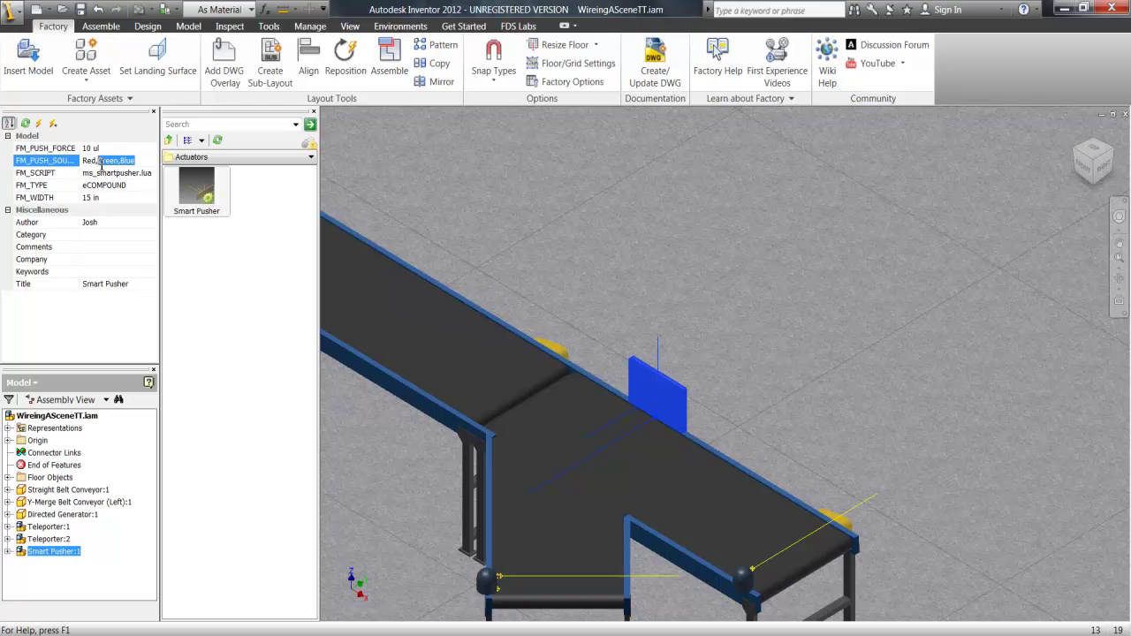
pyautogui.press('BackSpace')
pyautogui.press('Return')
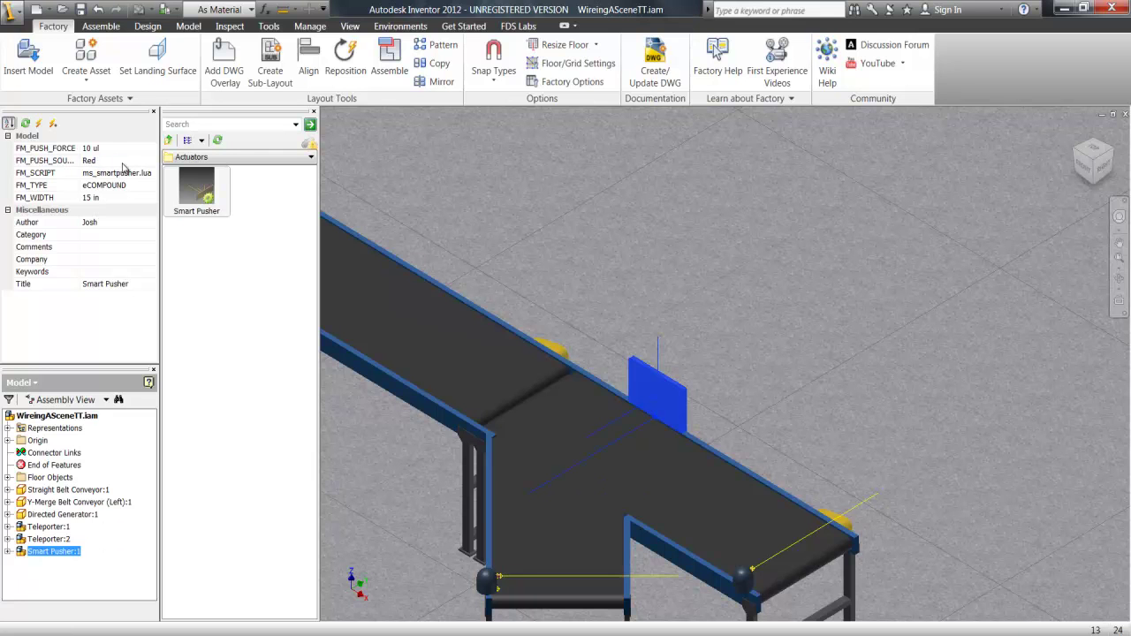
pyautogui.press('Home')
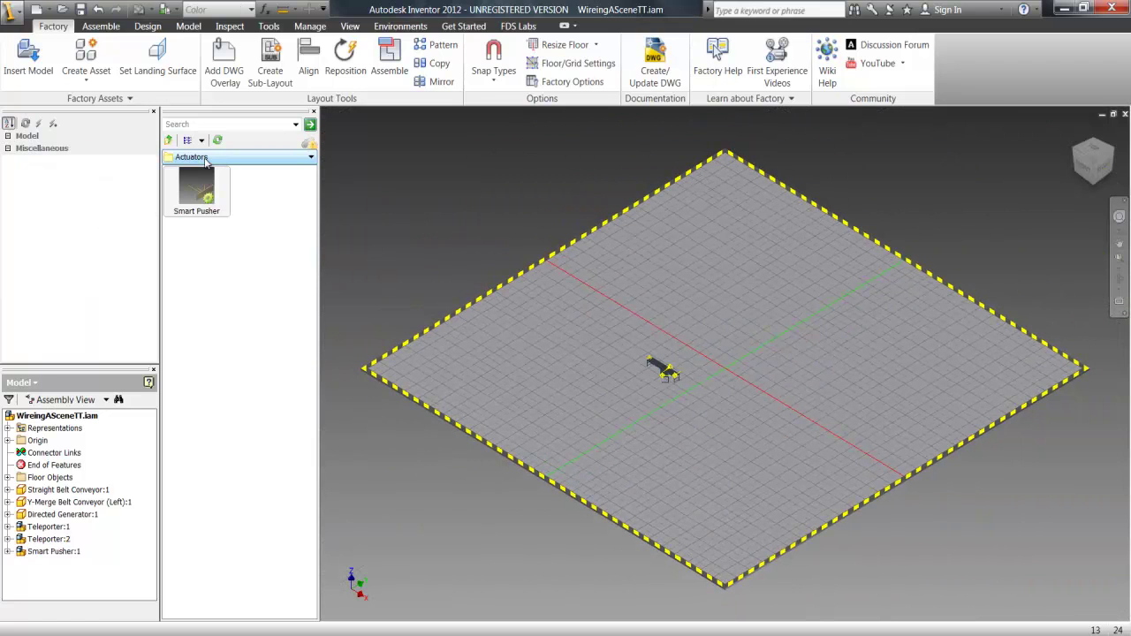
# - Place a Pallet buffer from the Buffer assets in front of the conveyors at 0.00 deg
pyautogui.click(167, 140)
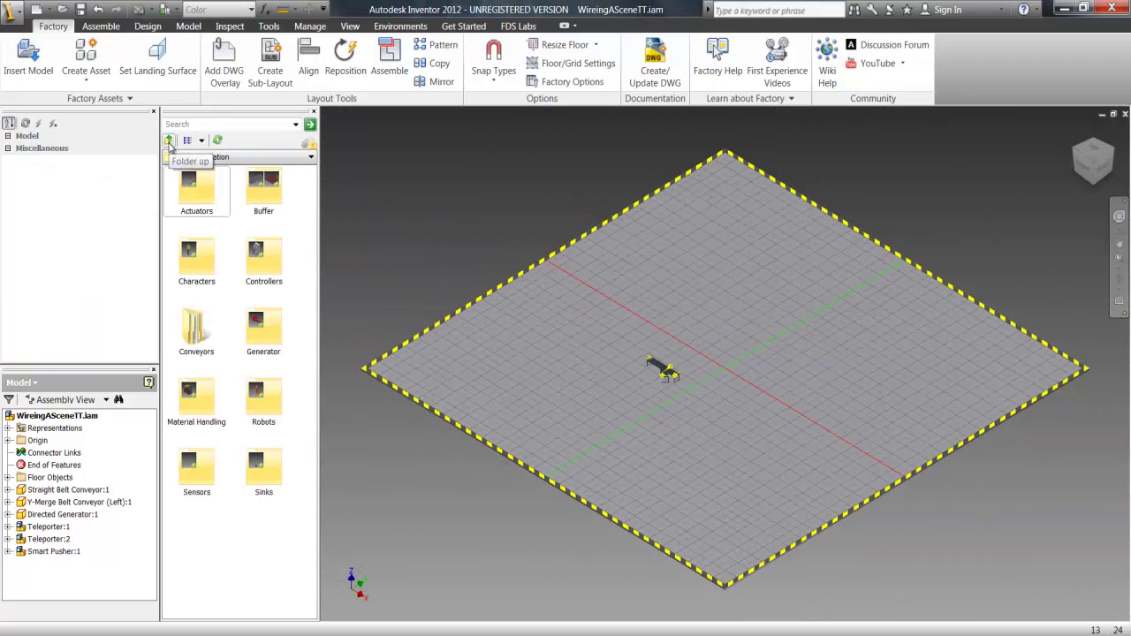
pyautogui.doubleClick(258, 199)
pyautogui.moveTo(203, 196); pyautogui.dragTo(671, 380)
pyautogui.scroll(-3, 669, 381)
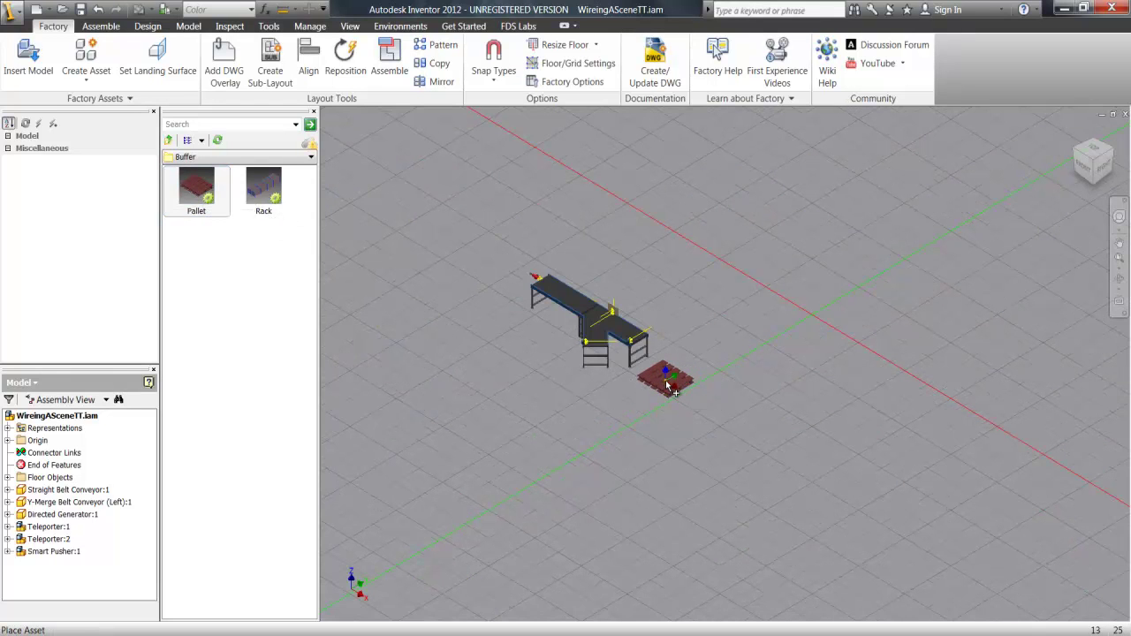
pyautogui.click(669, 382)
pyautogui.click(669, 382)
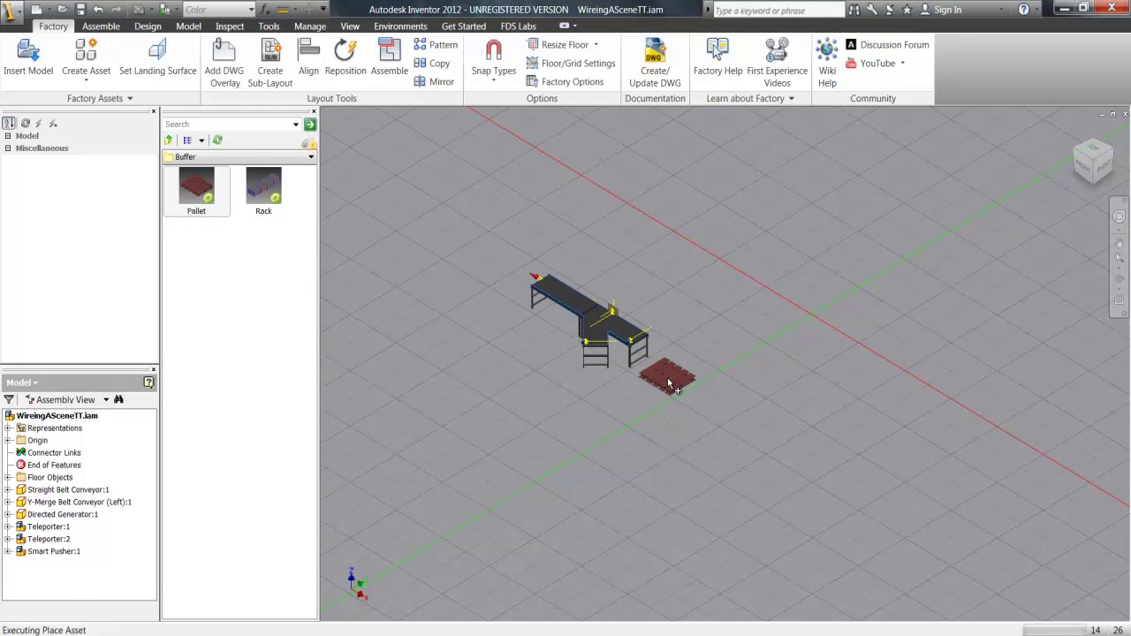
# - Place a Rack buffer to the left of the conveyors
pyautogui.moveTo(262, 194); pyautogui.dragTo(546, 404)
pyautogui.scroll(-5, 527, 376)
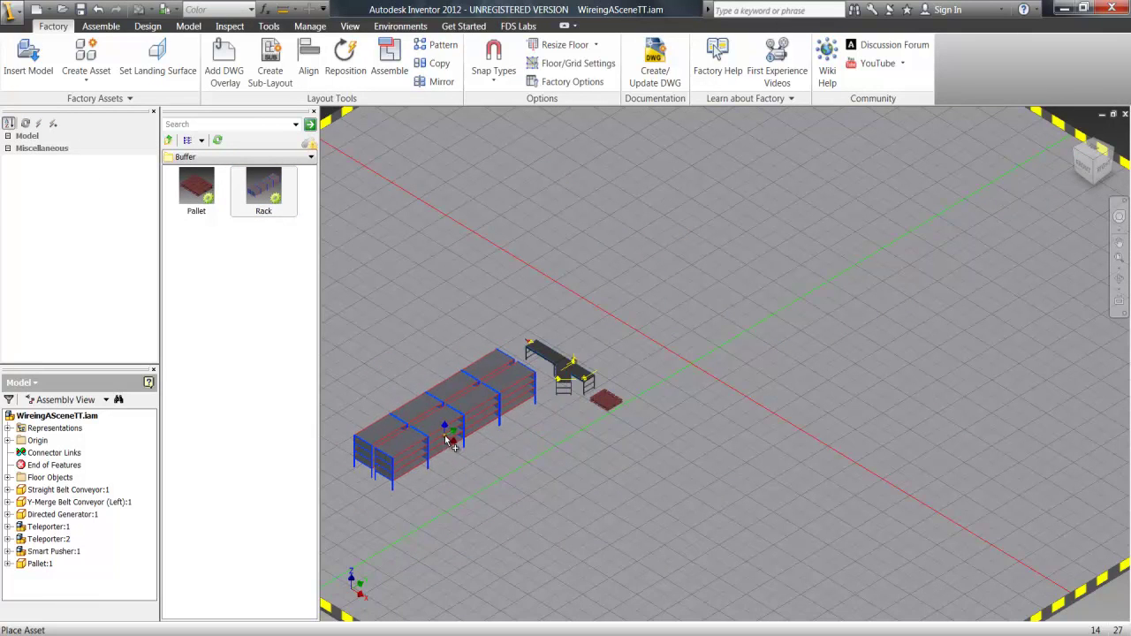
pyautogui.click(453, 440)
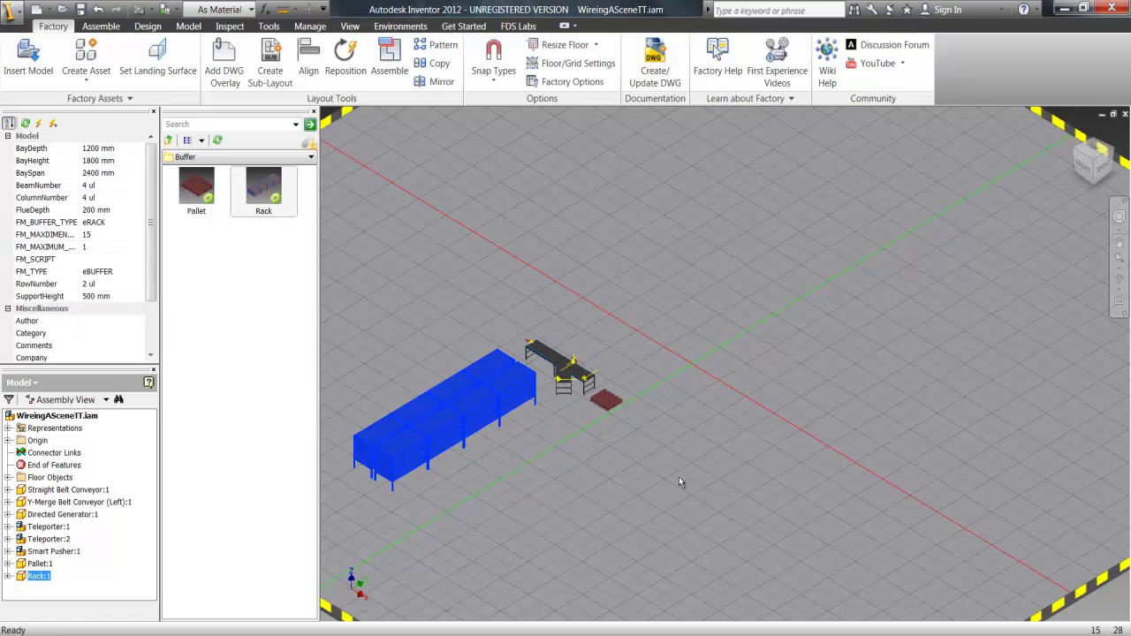
pyautogui.scroll(-3, 678, 481)
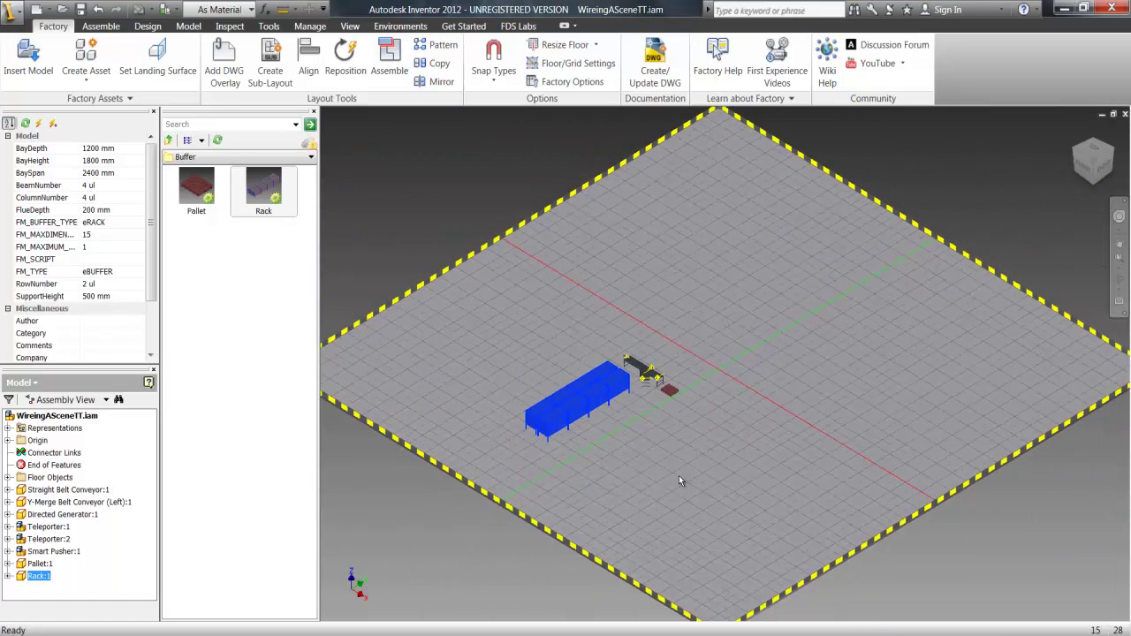
# - Set Teleporter:1's FM_BUFFERS to Pallet:1, linking it to the pallet buffer
pyautogui.click(666, 475)
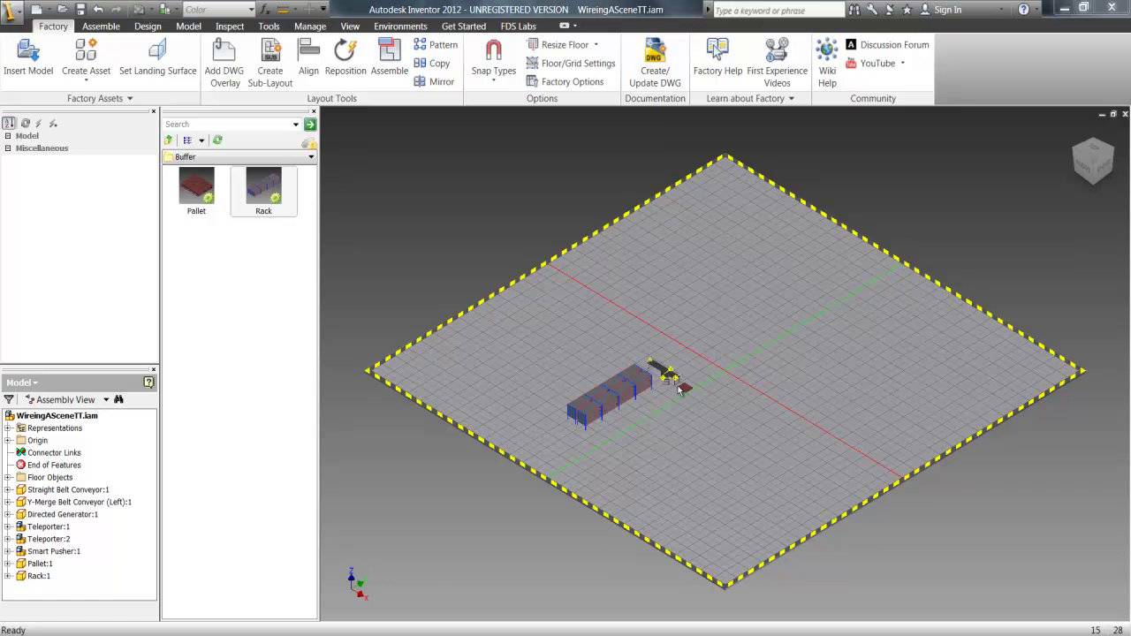
pyautogui.scroll(3, 658, 420)
pyautogui.scroll(5, 672, 389)
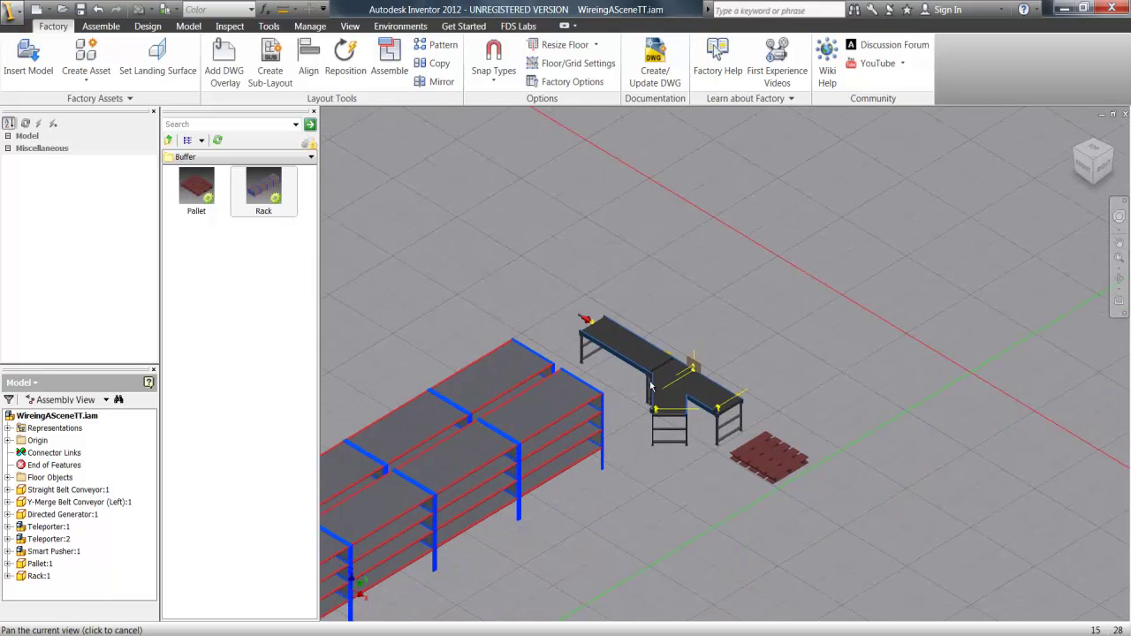
pyautogui.scroll(3, 704, 408)
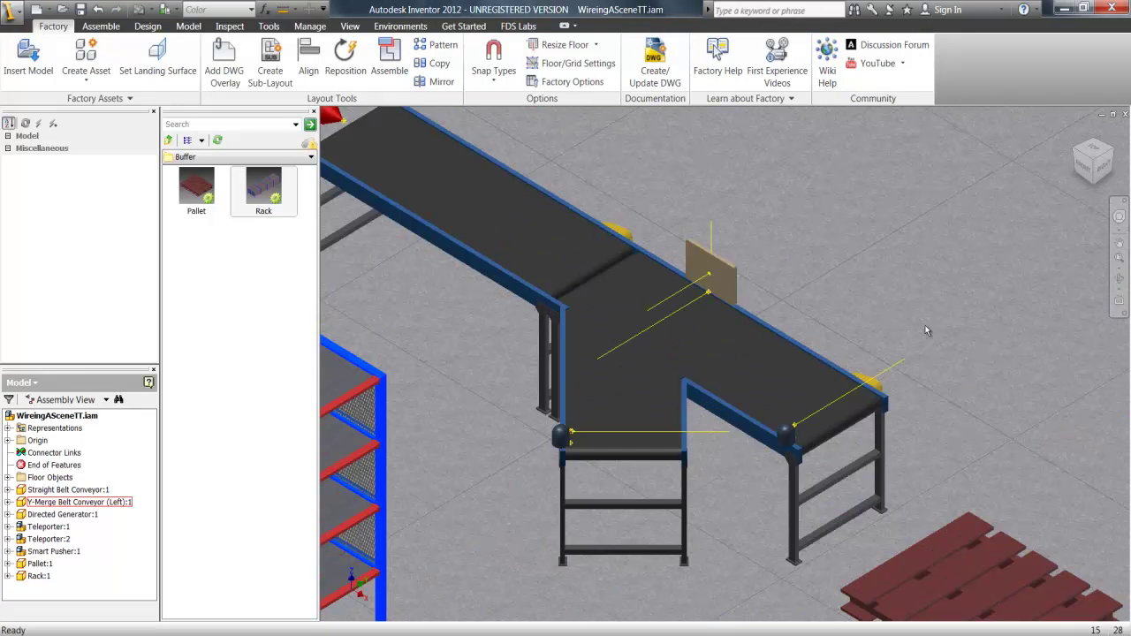
pyautogui.click(788, 435)
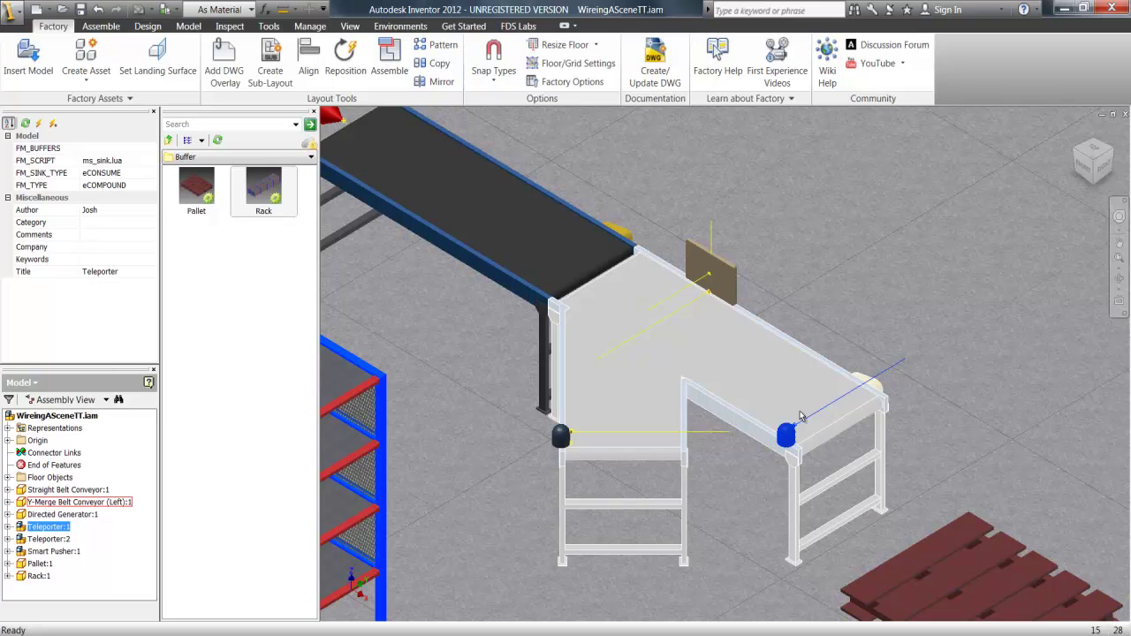
pyautogui.click(926, 557)
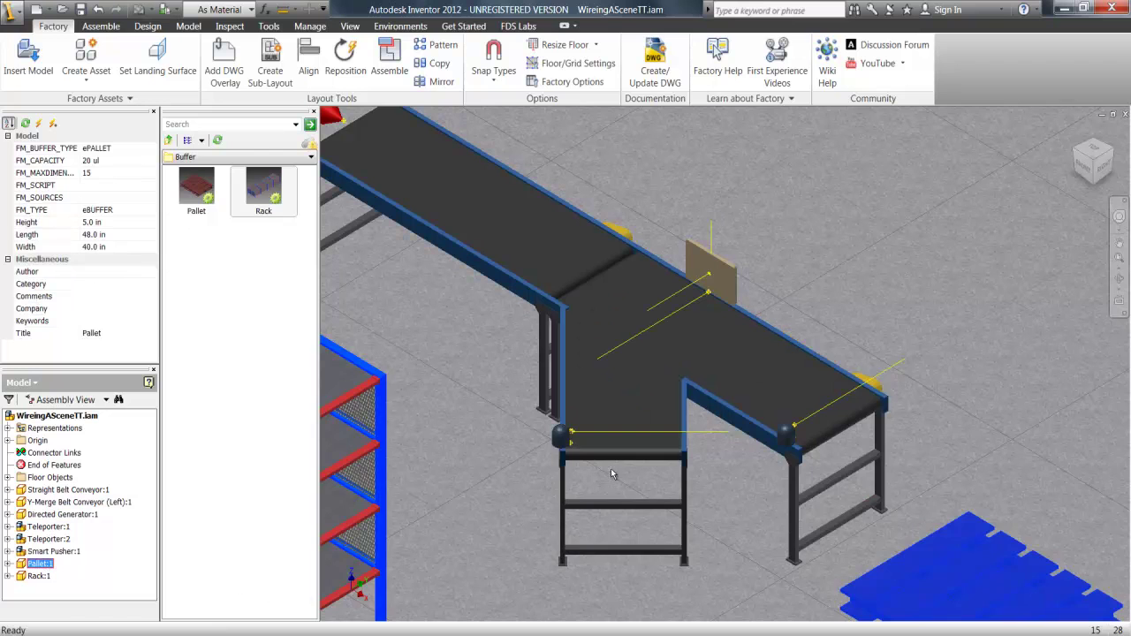
pyautogui.click(785, 440)
pyautogui.click(96, 149)
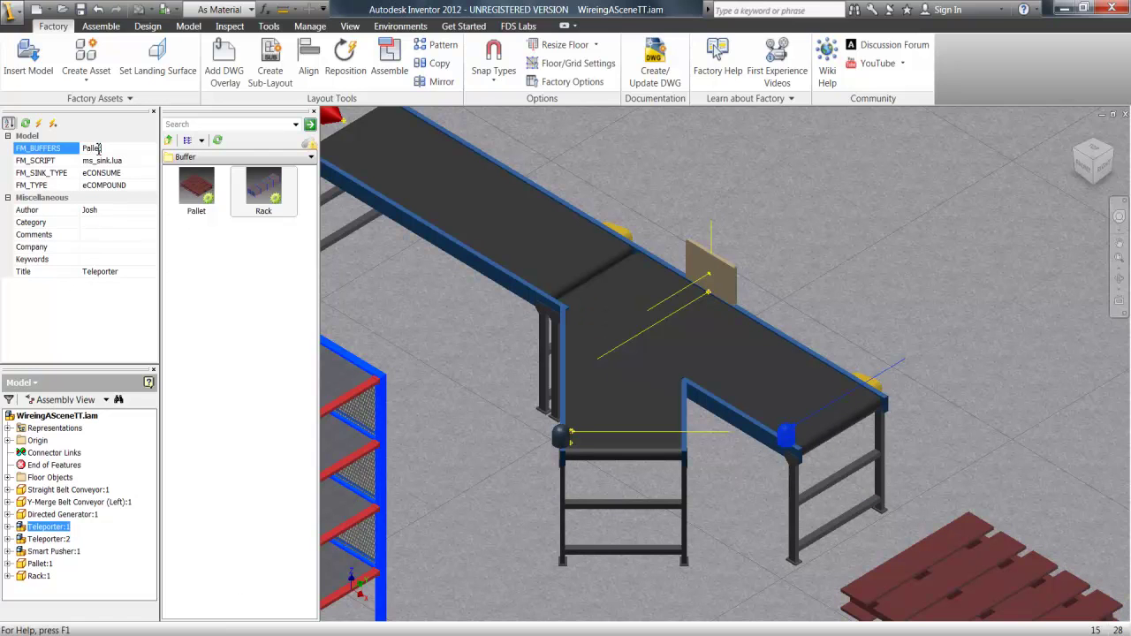
pyautogui.press('Return')
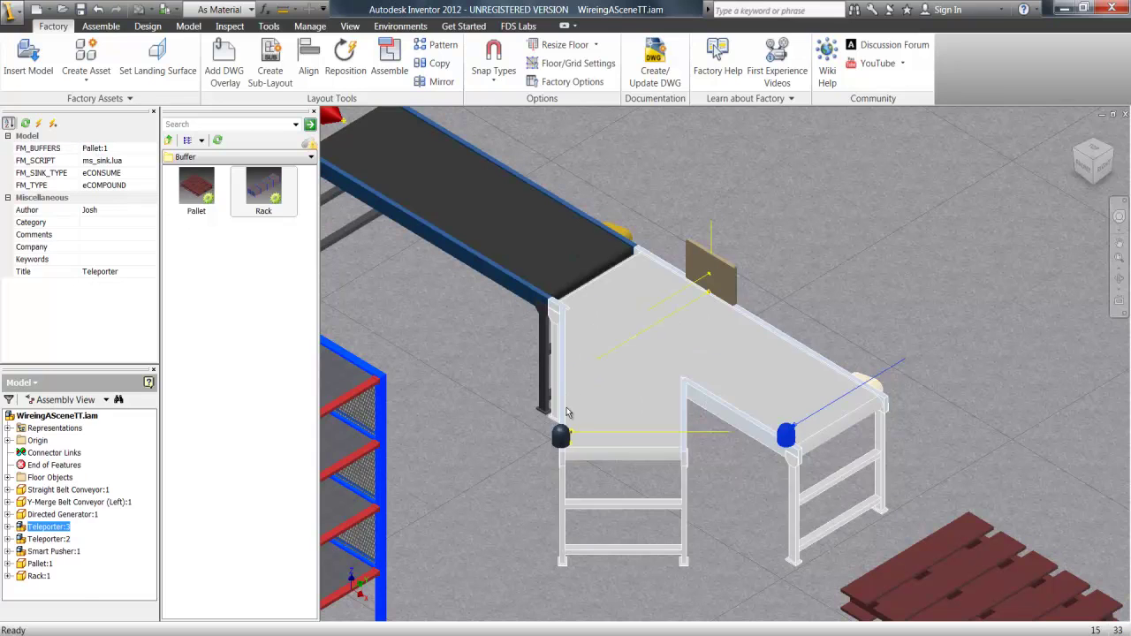
# - Set the branch-end Teleporter:2's FM_BUFFERS to Rack:1, linking it to the rack
pyautogui.click(560, 433)
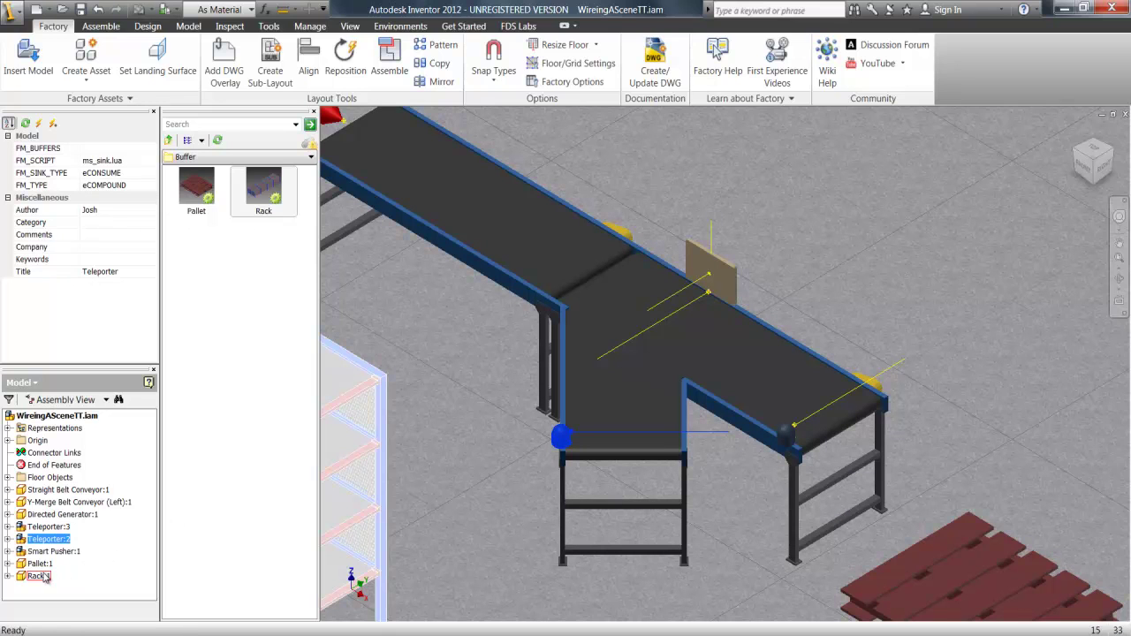
pyautogui.click(114, 150)
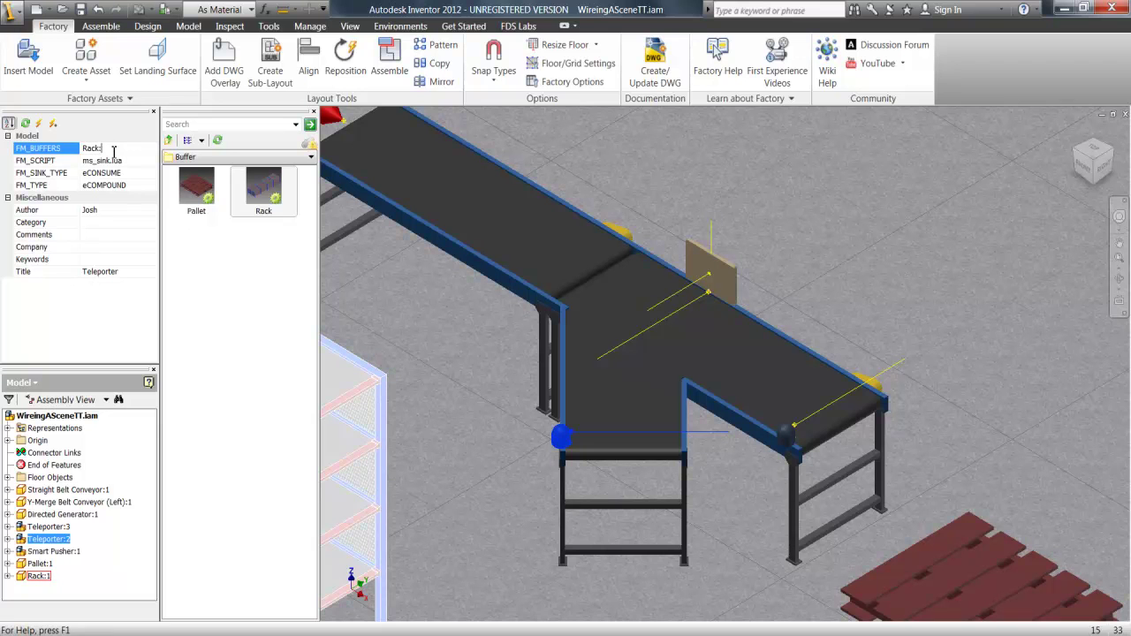
pyautogui.write('Rack:1')
pyautogui.press('Return')
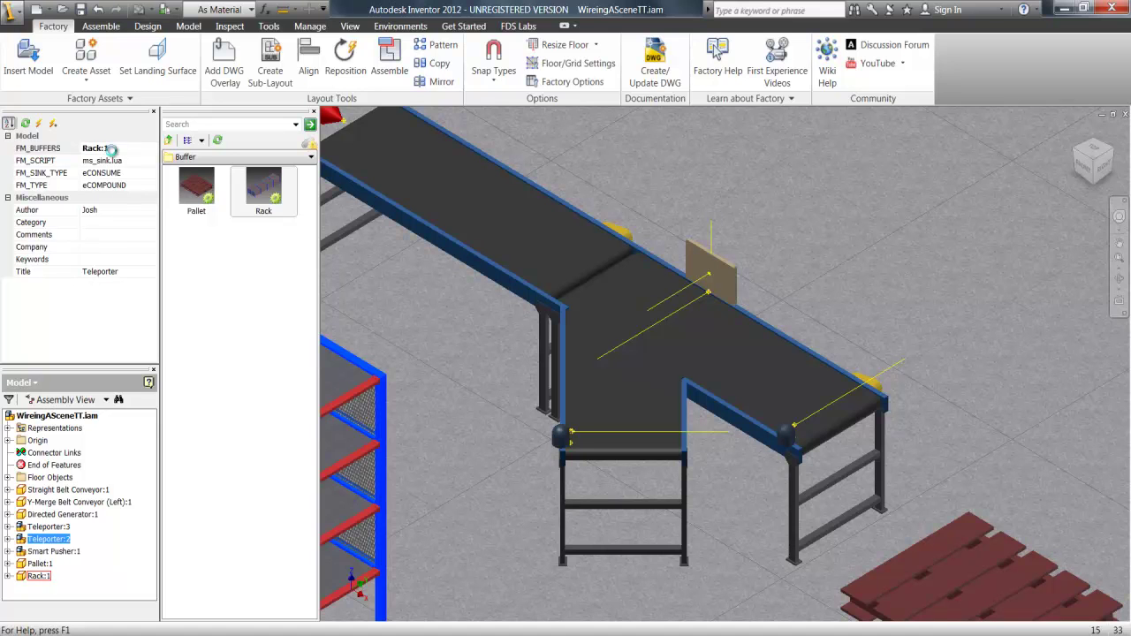
pyautogui.press('F6')
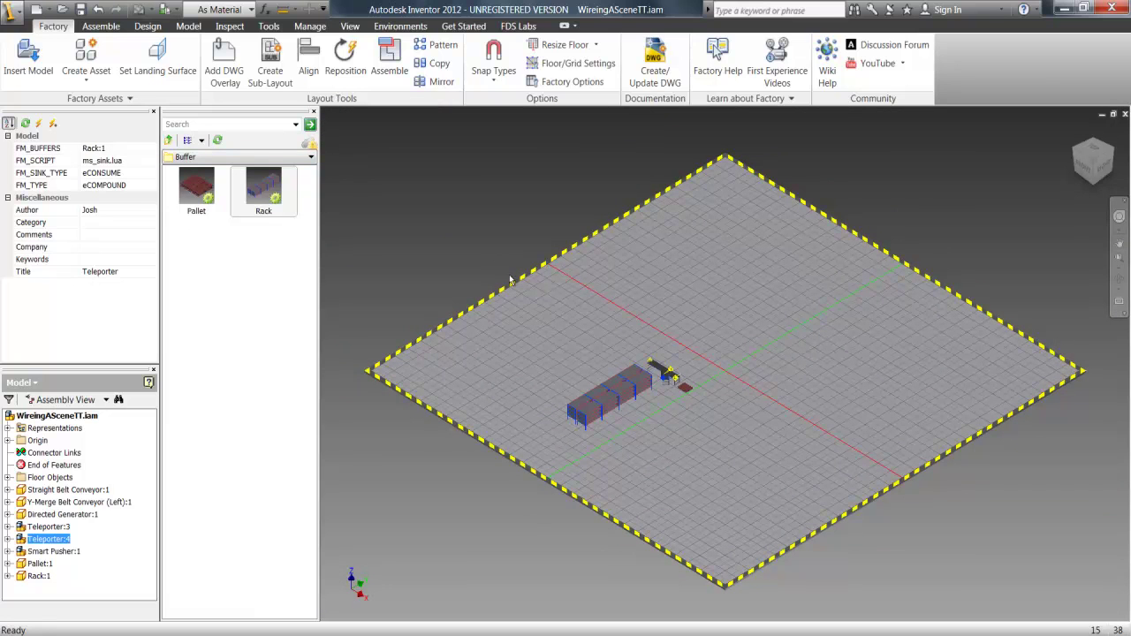
# - Save the assembly and send the layout to Factory.Modz with Run Modz() from FDS Labs
pyautogui.hotkey('ctrl', 's')
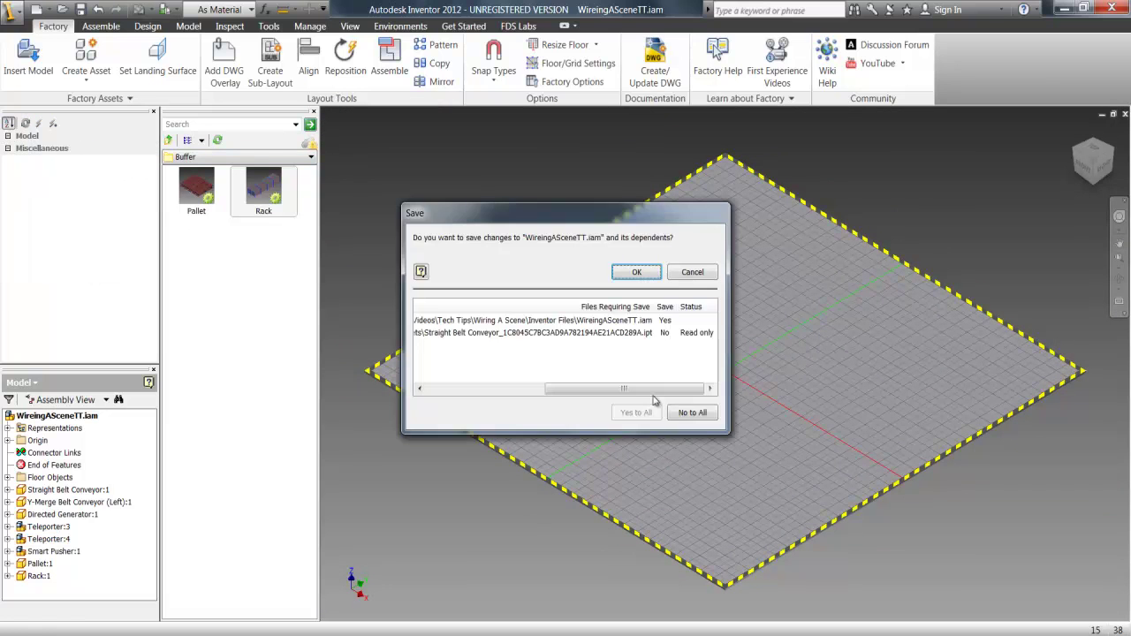
pyautogui.press('Return')
pyautogui.scroll(-3, 661, 447)
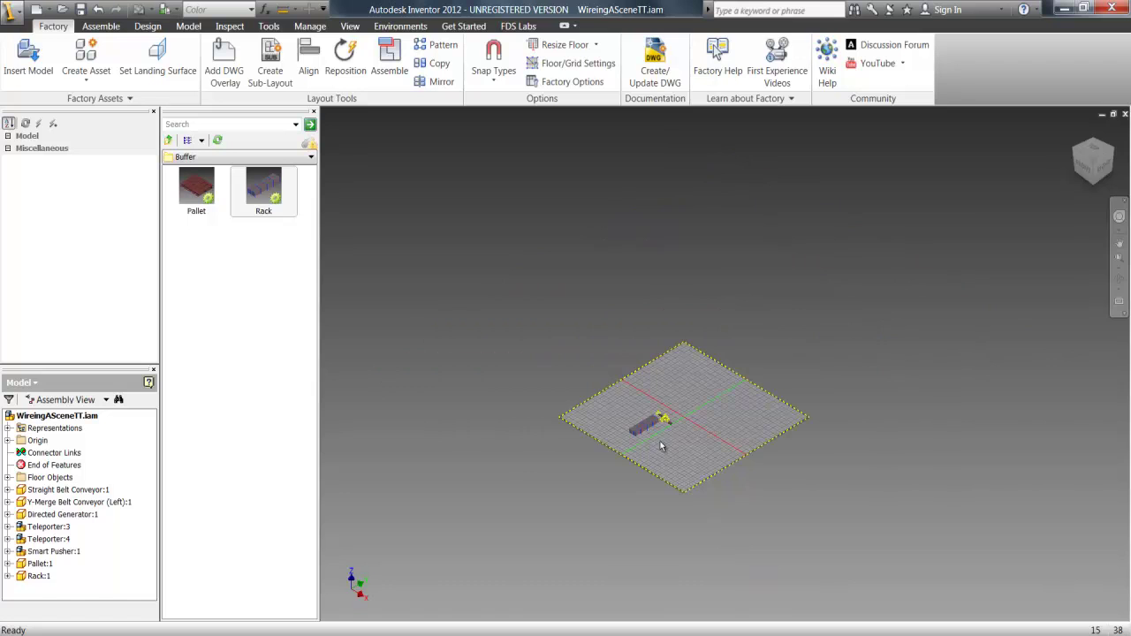
pyautogui.scroll(5, 645, 429)
pyautogui.scroll(5, 645, 428)
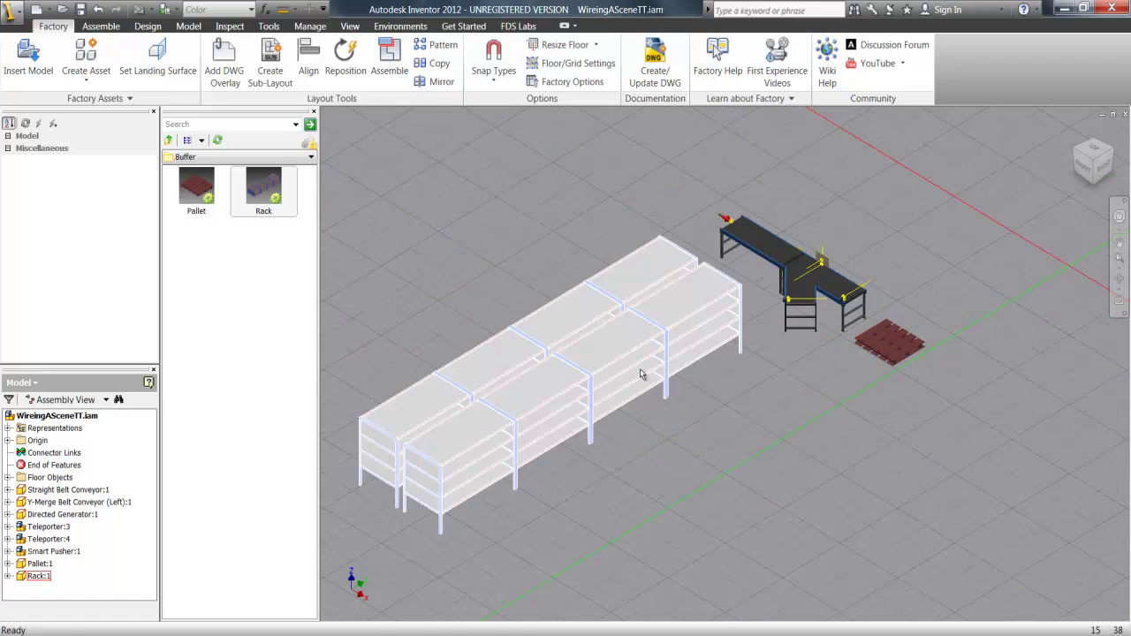
pyautogui.click(519, 27)
pyautogui.click(51, 75)
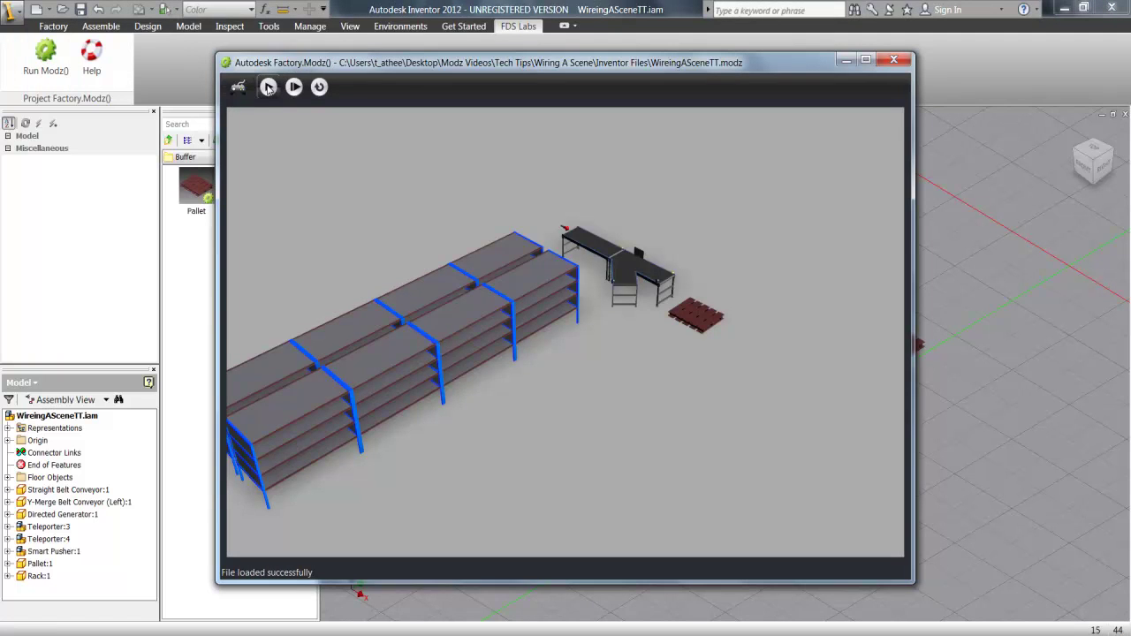
# - Play the Factory.Modz simulation so red and green parts move along the conveyors
pyautogui.click(268, 88)
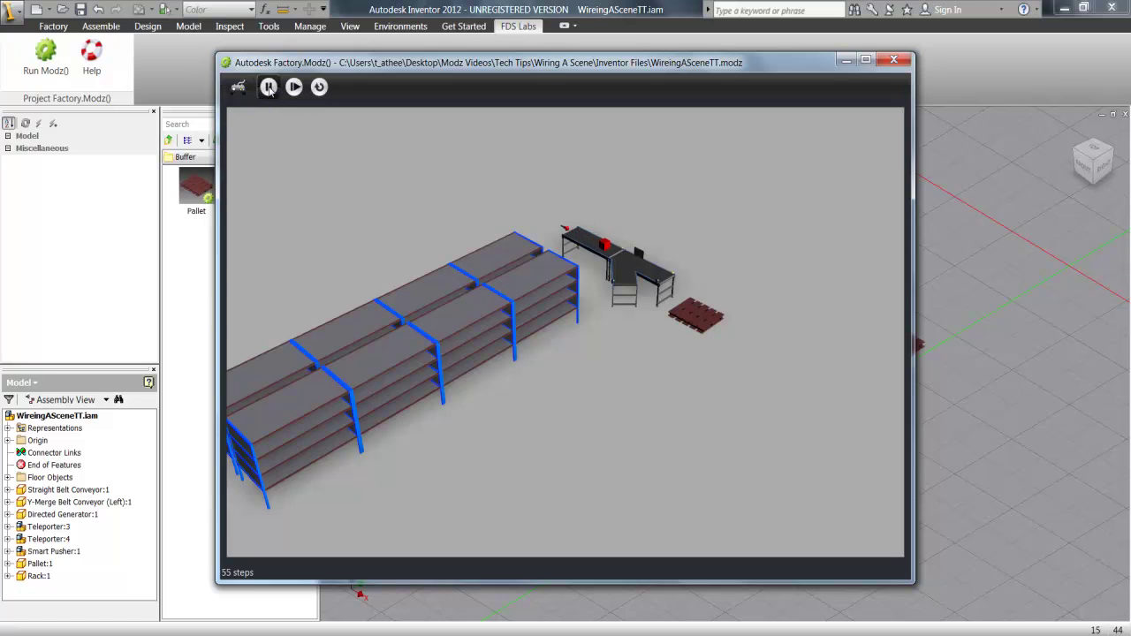